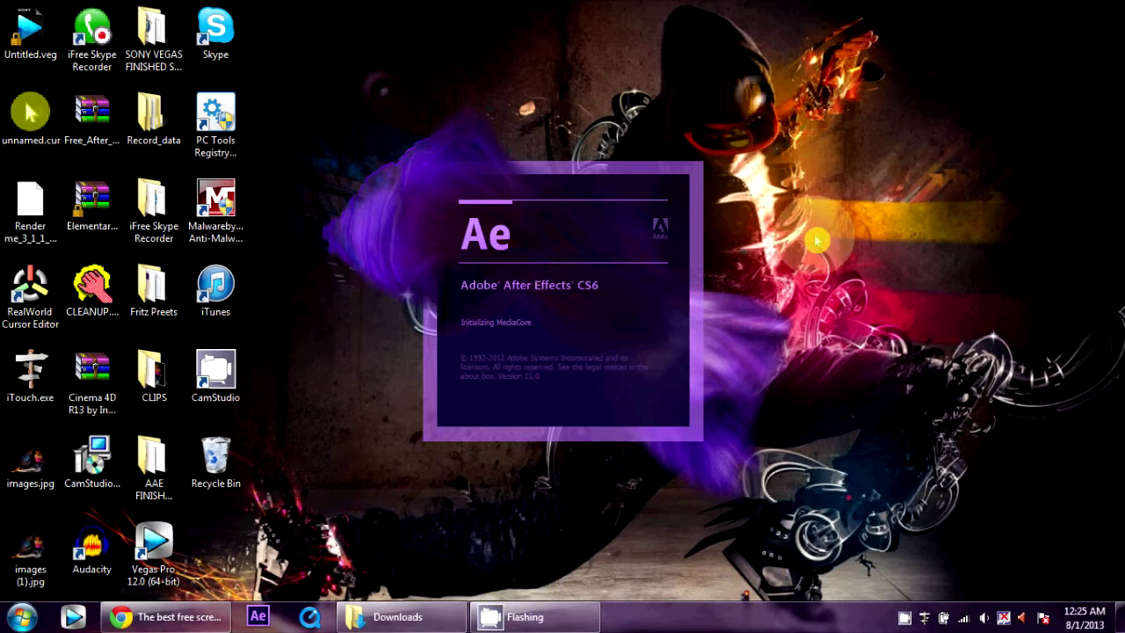
Switch to Chrome, open totaljerkface.com in a new tab, and minimize the browser.
left_click_drag(836, 452, 936, 131)
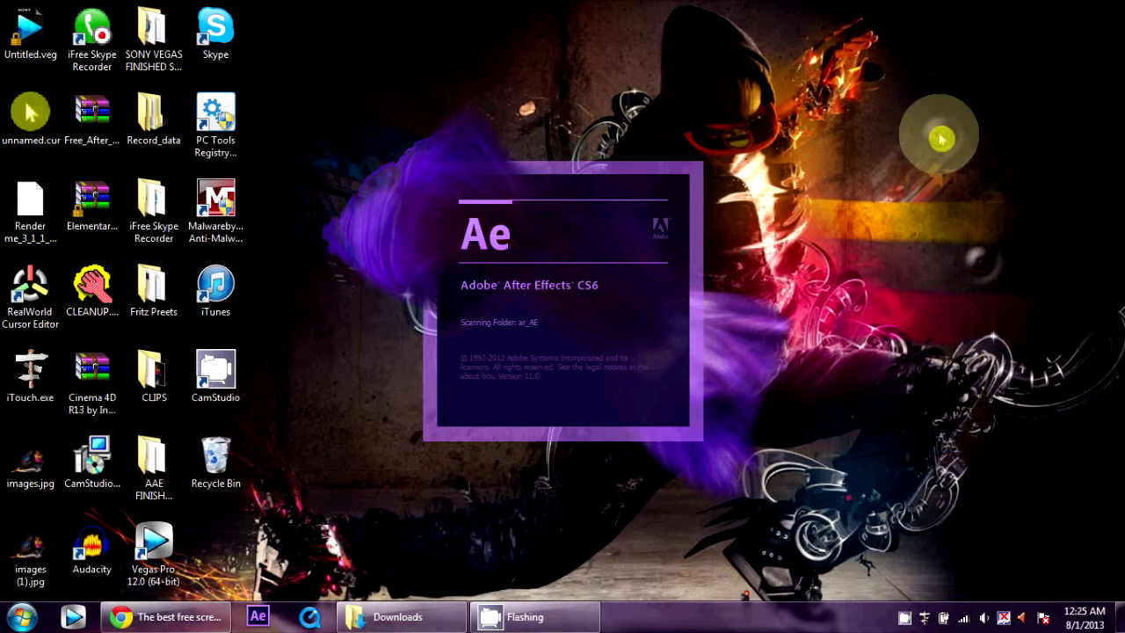
left_click(167, 616)
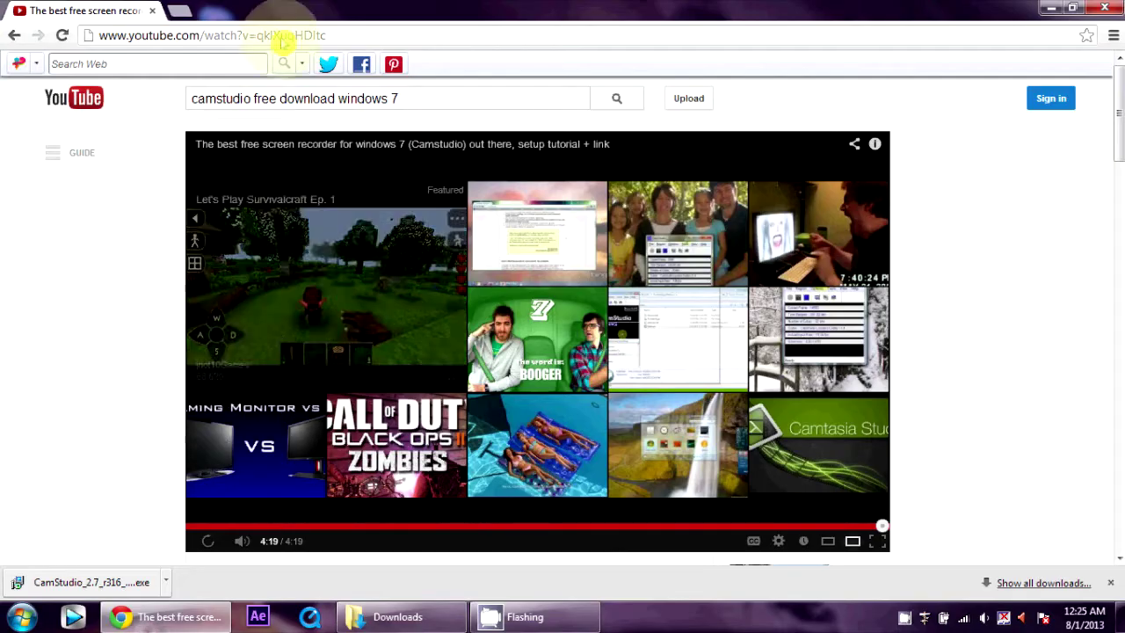
left_click(181, 11)
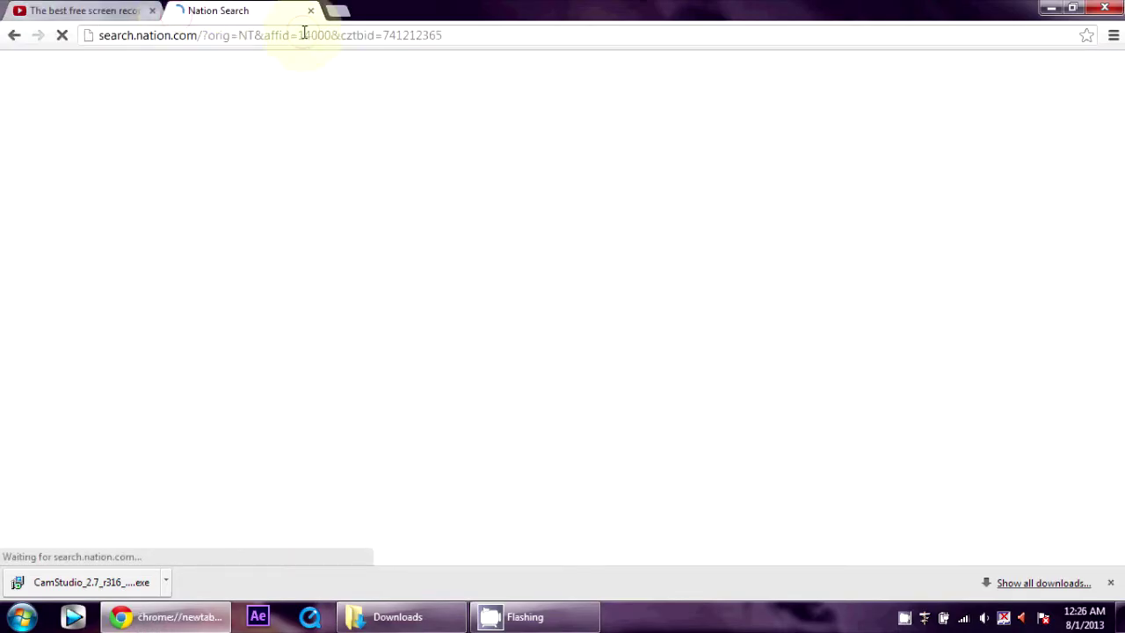
type("tot")
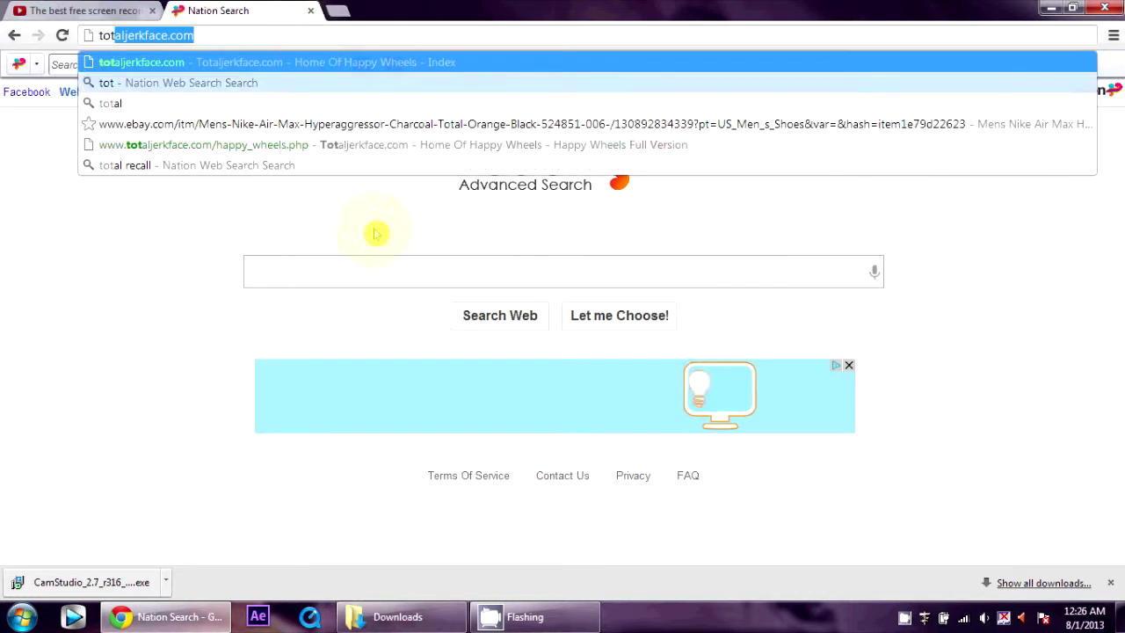
key("Return")
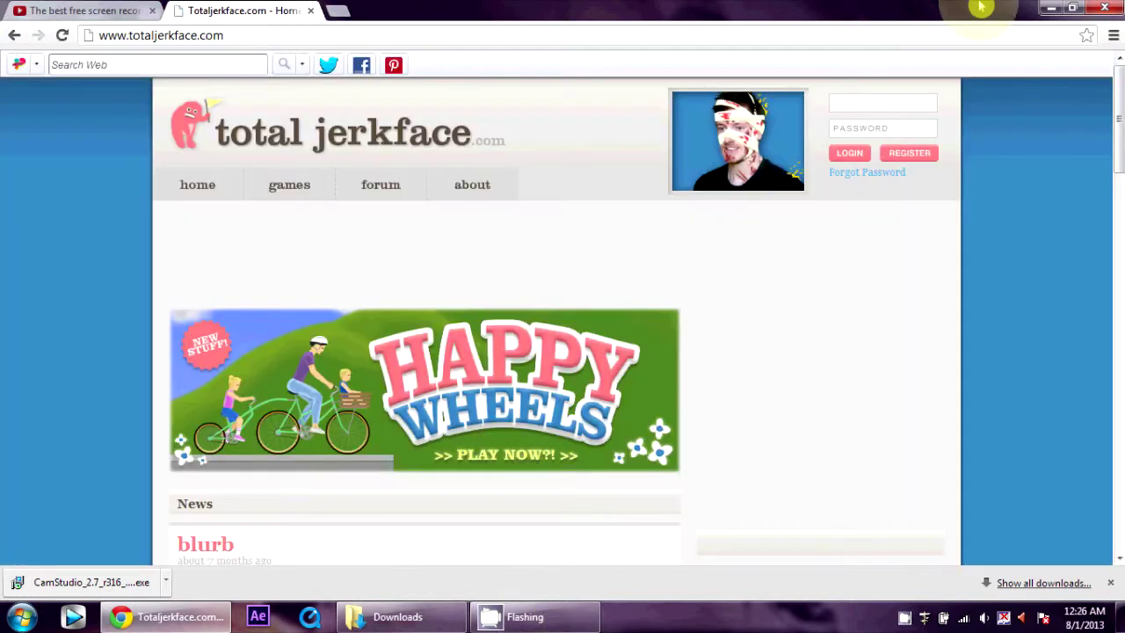
left_click(1052, 9)
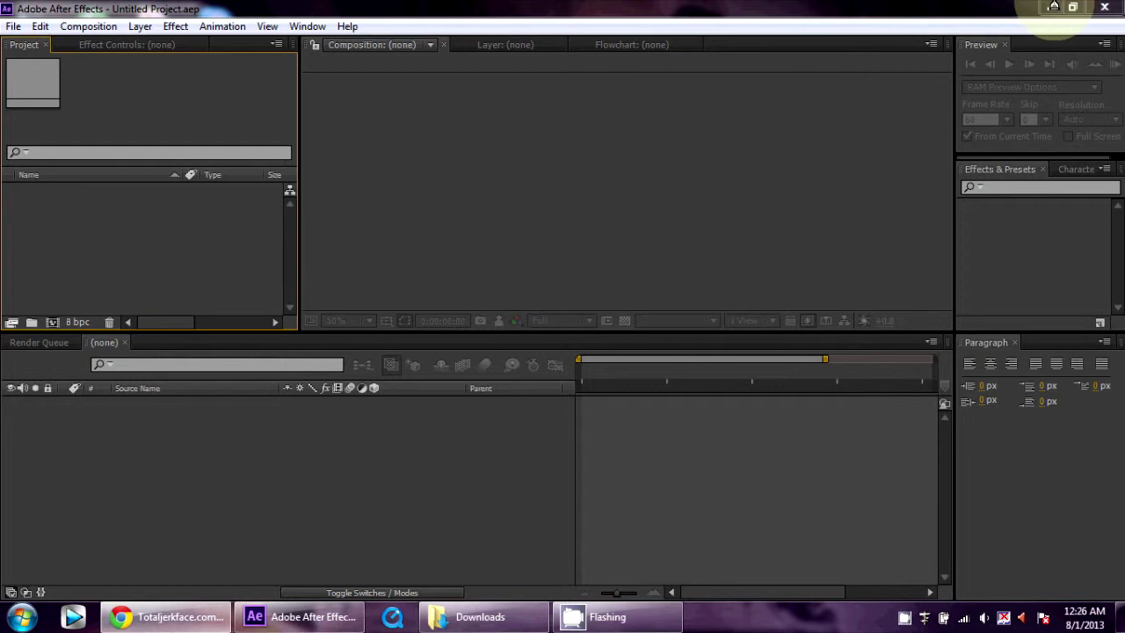
Minimize After Effects, close the Downloads folder window and open the CLIPS folder on the desktop.
mouse_move(224, 618)
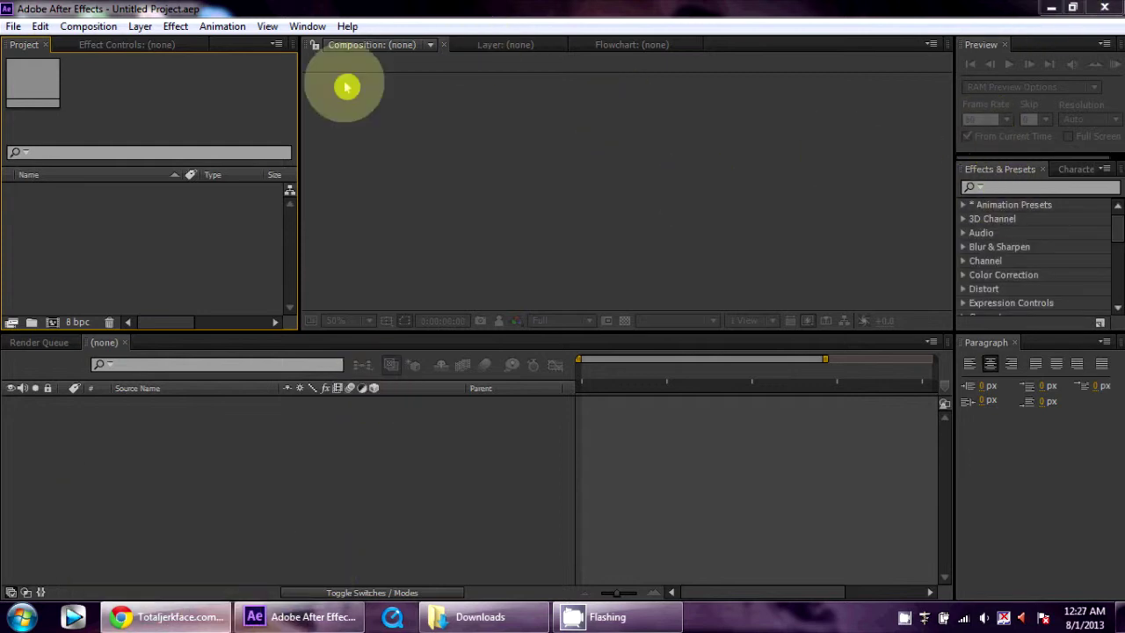
left_click(1053, 8)
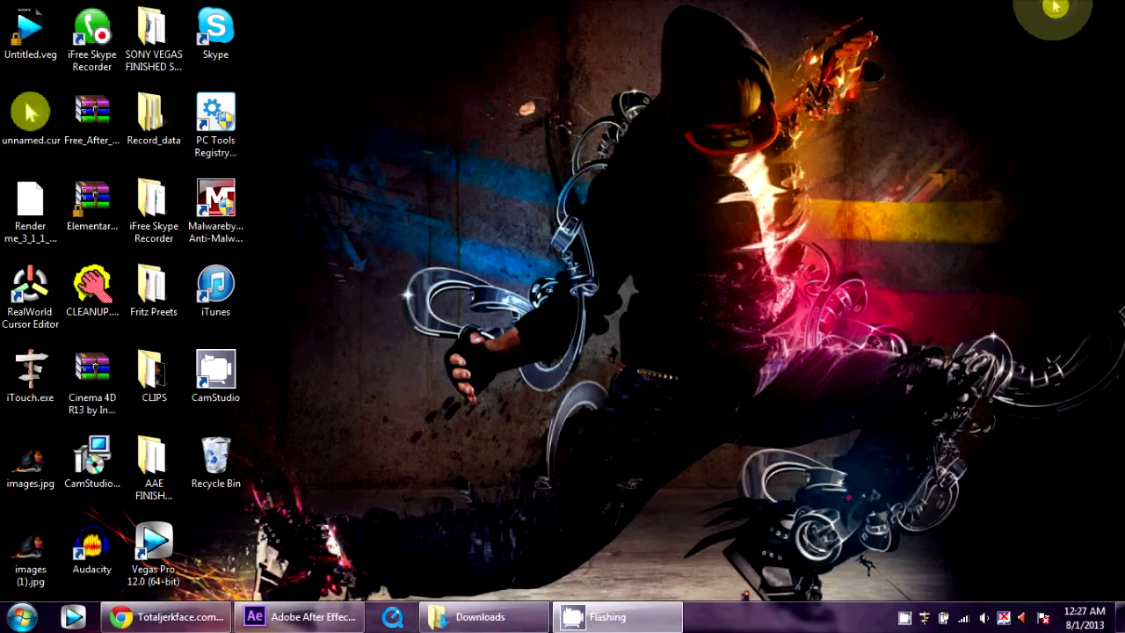
left_click(148, 376)
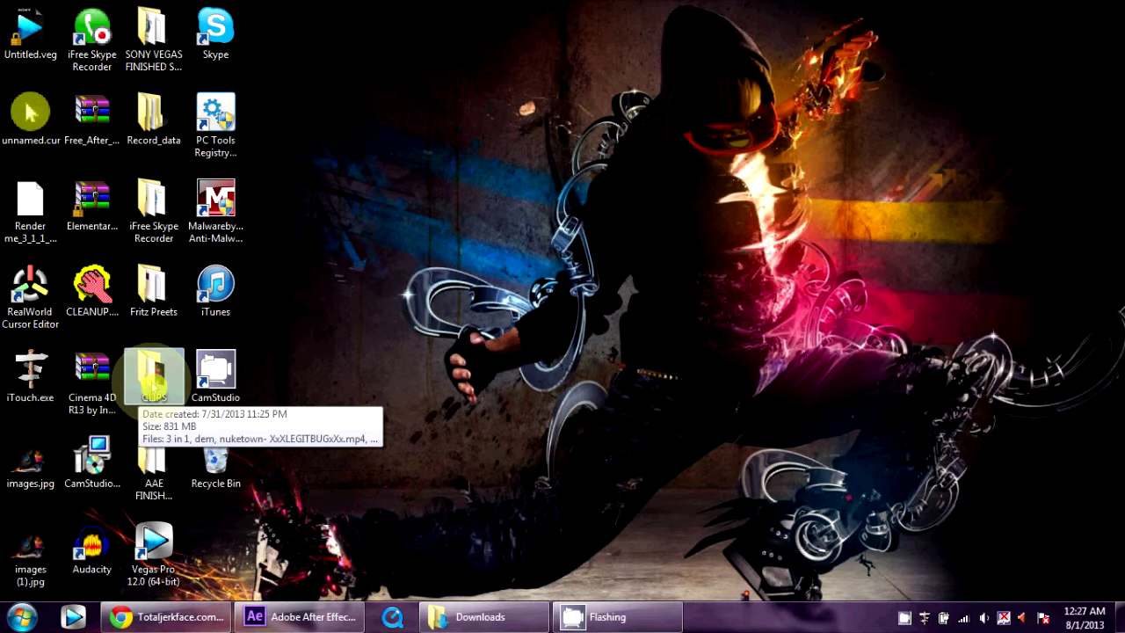
right_click(452, 615)
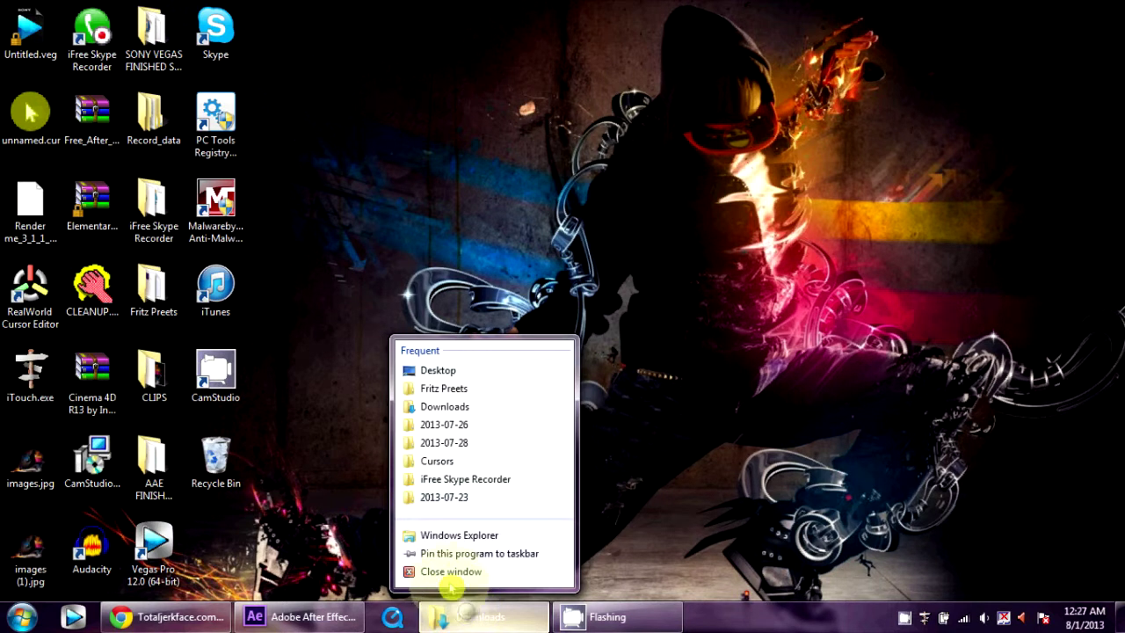
left_click(450, 571)
double_click(150, 376)
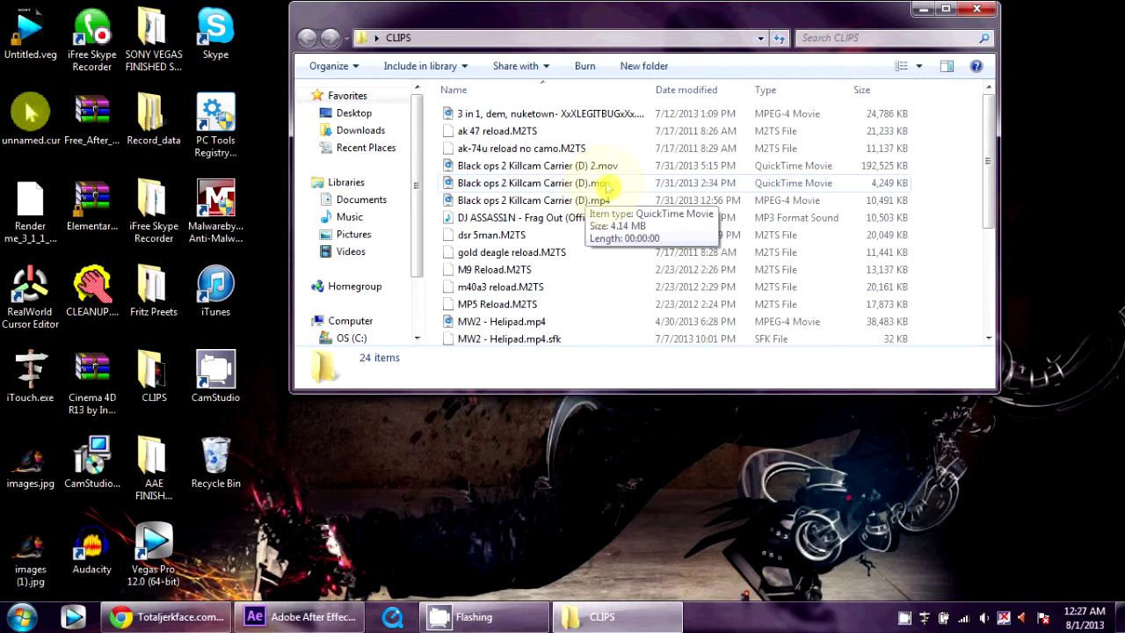
Import Black ops 2 Killcam Carrier (D).mov from the CLIPS folder into the After Effects project and close the stray QuickTime window.
scroll(615, 189, "down", 3)
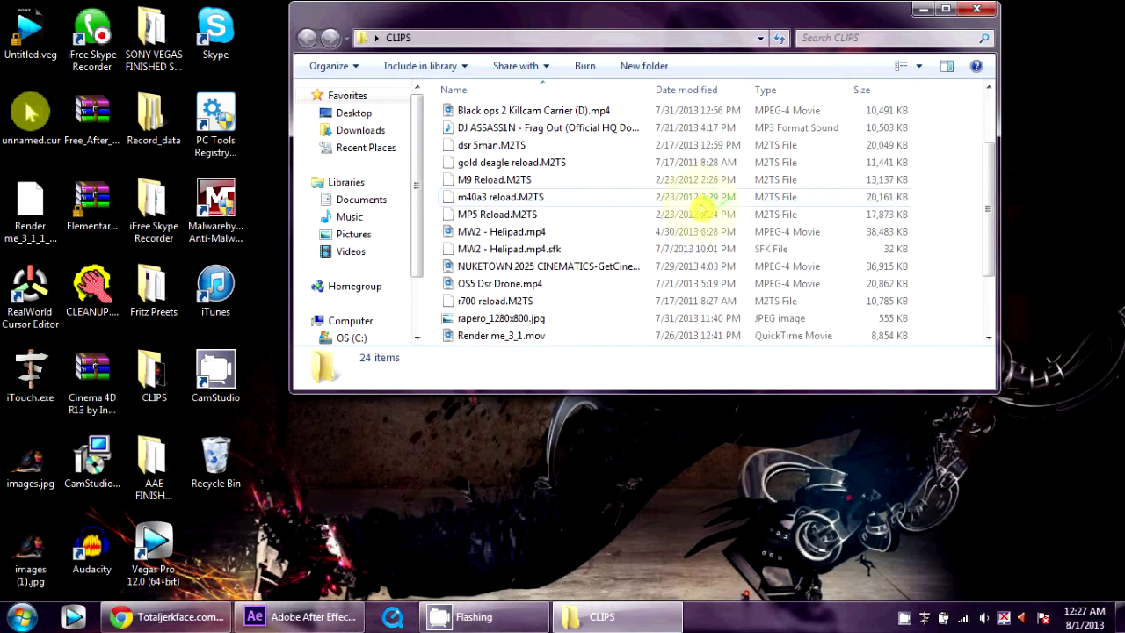
scroll(694, 211, "down", 1)
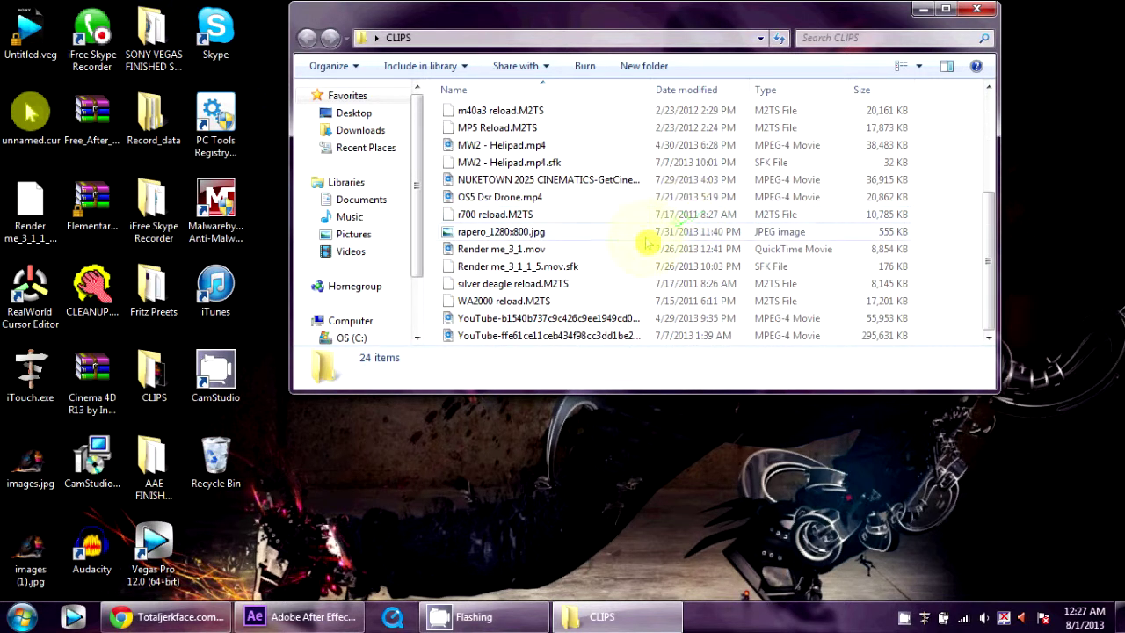
scroll(633, 244, "up", 1)
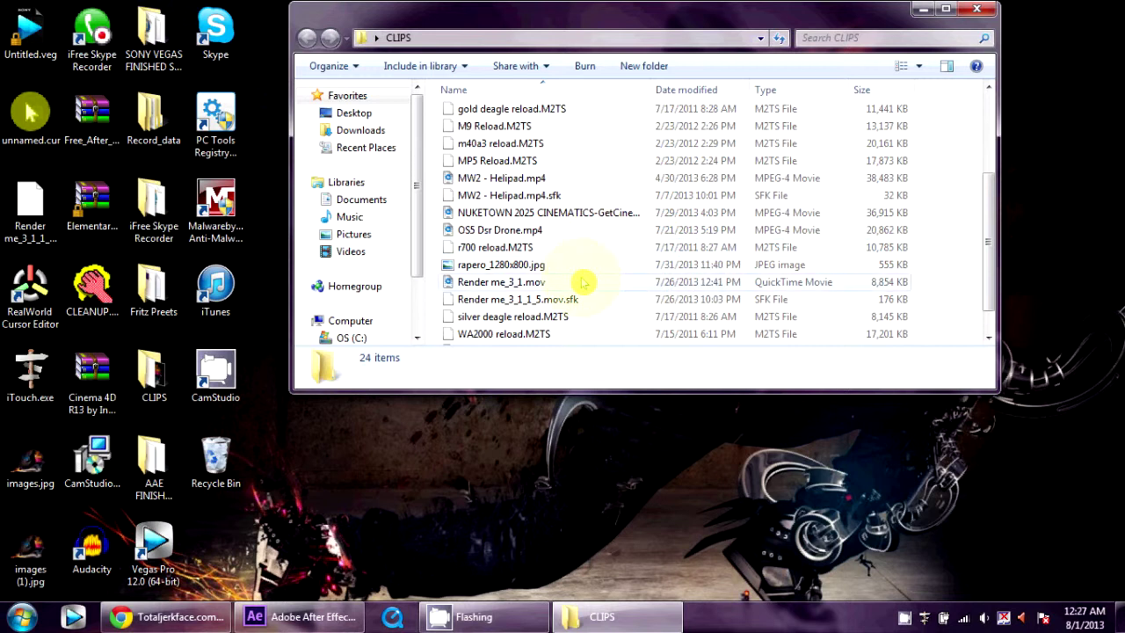
scroll(583, 281, "up", 3)
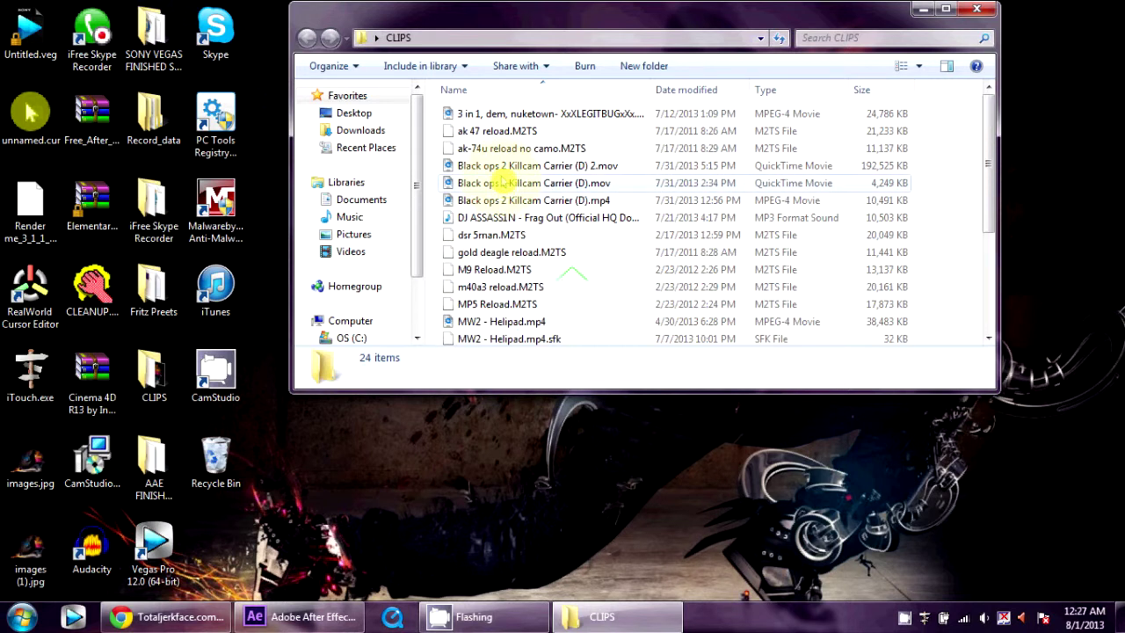
left_click(502, 183)
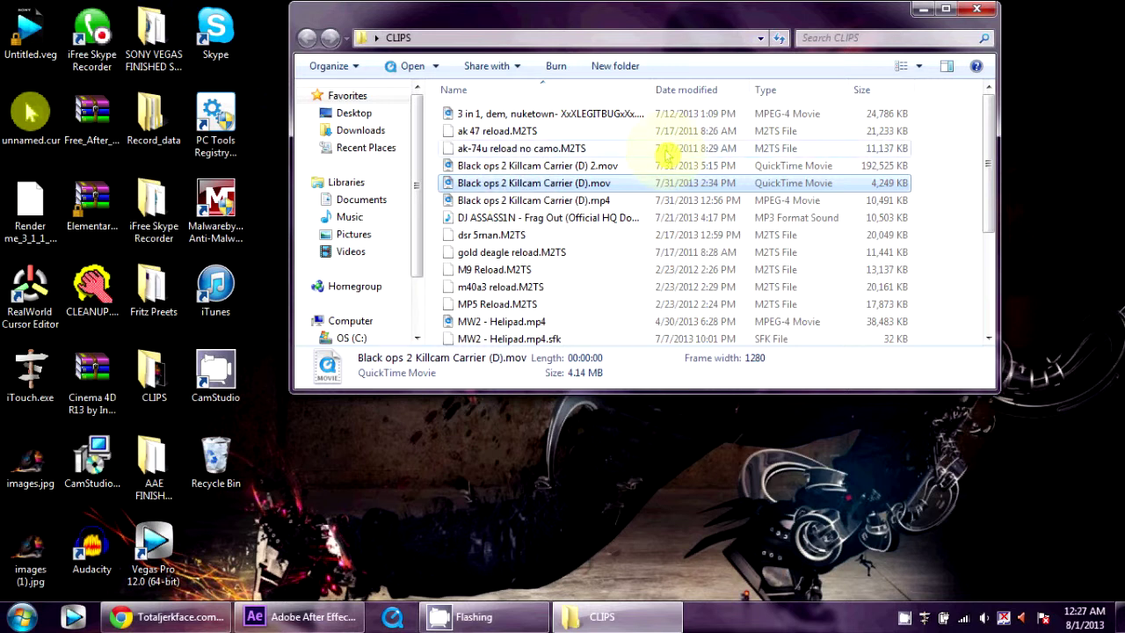
left_click_drag(572, 181, 70, 231)
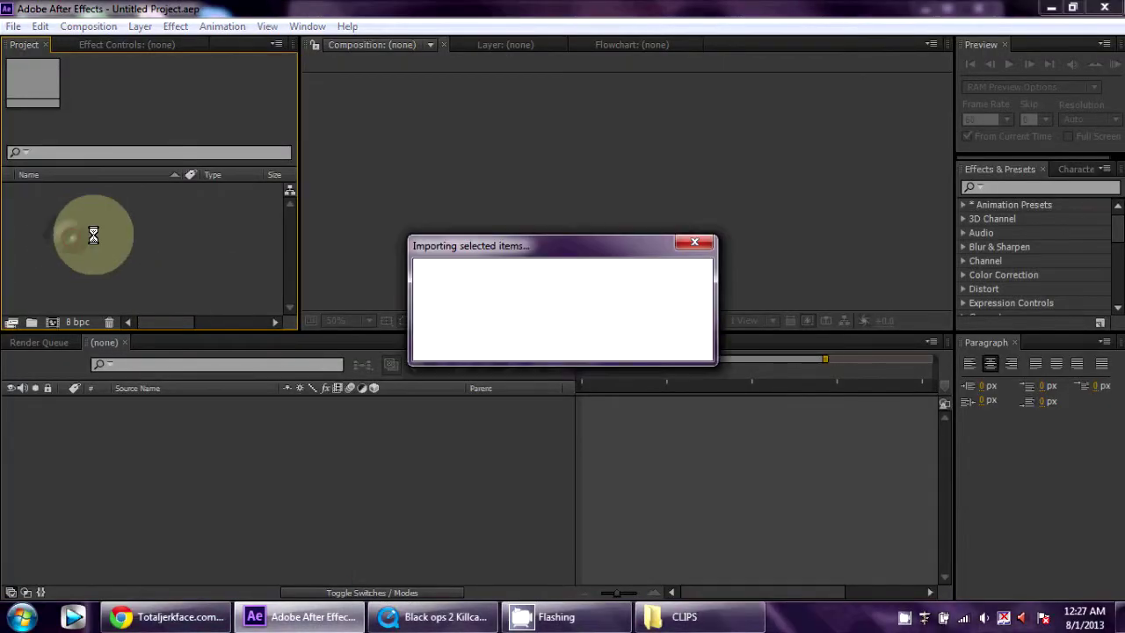
right_click(418, 619)
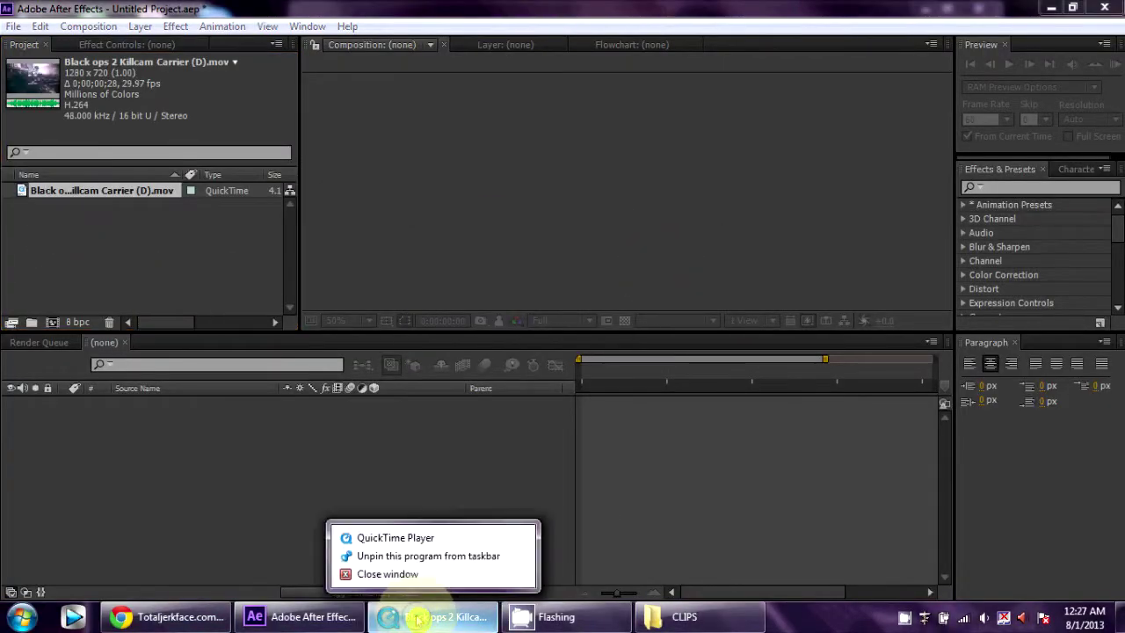
left_click(422, 572)
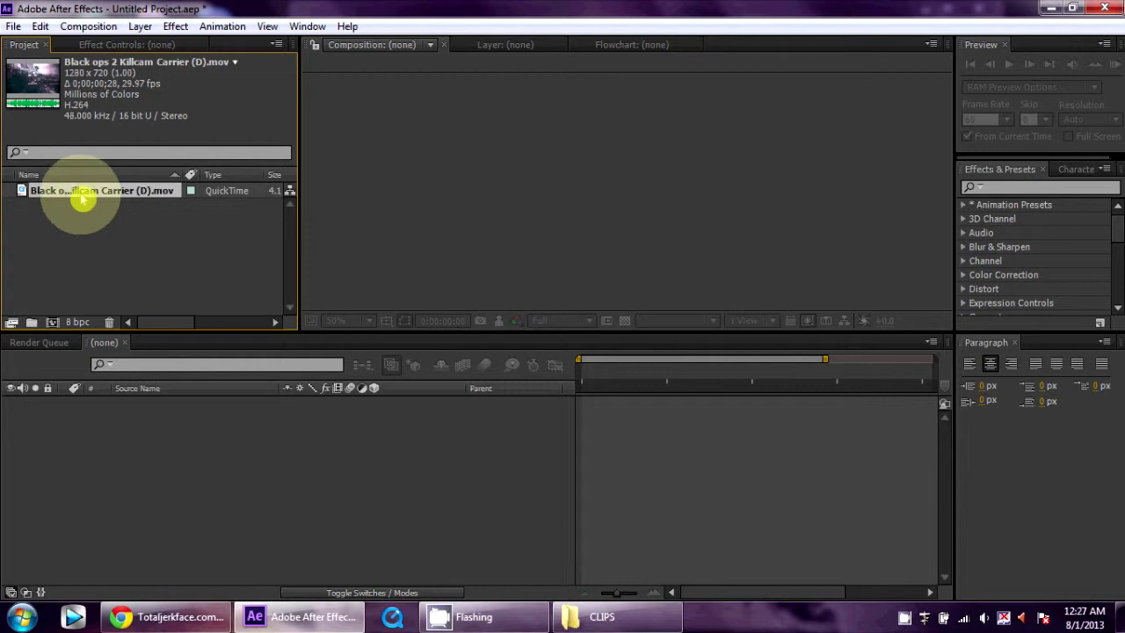
Create a composition from the imported .mov clip and open it in the timeline.
left_click_drag(82, 200, 52, 327)
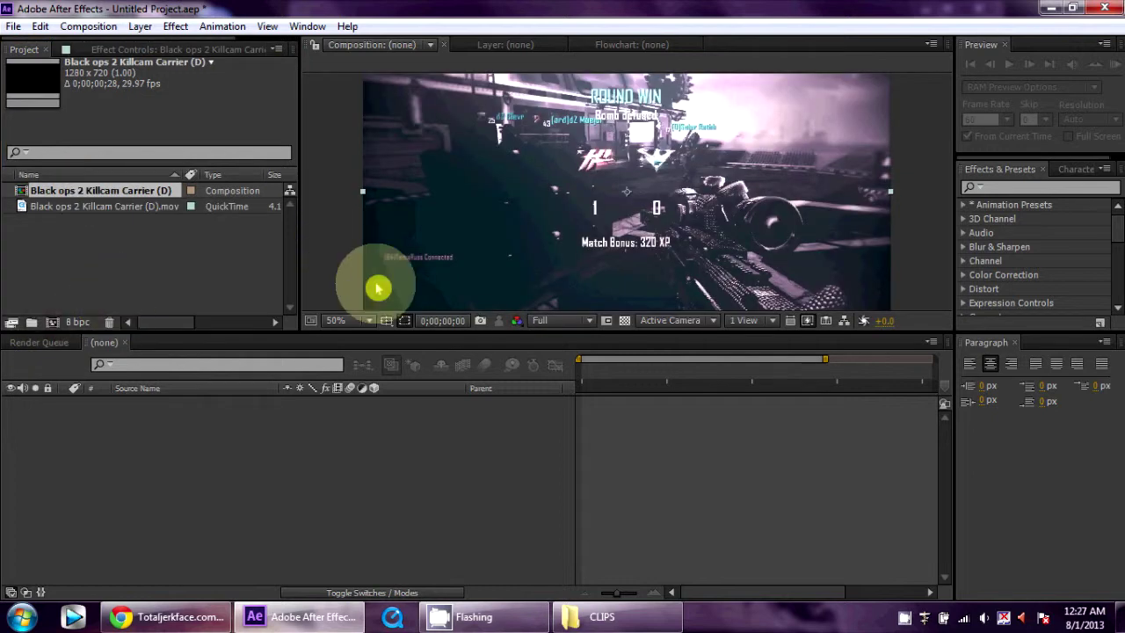
double_click(108, 195)
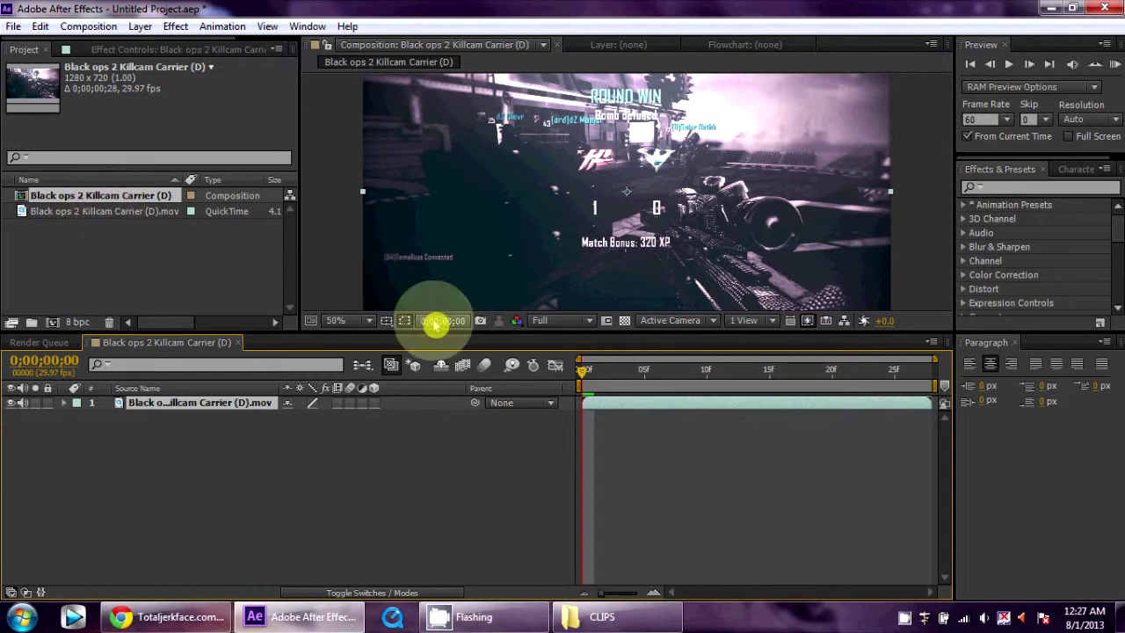
left_click_drag(585, 372, 550, 386)
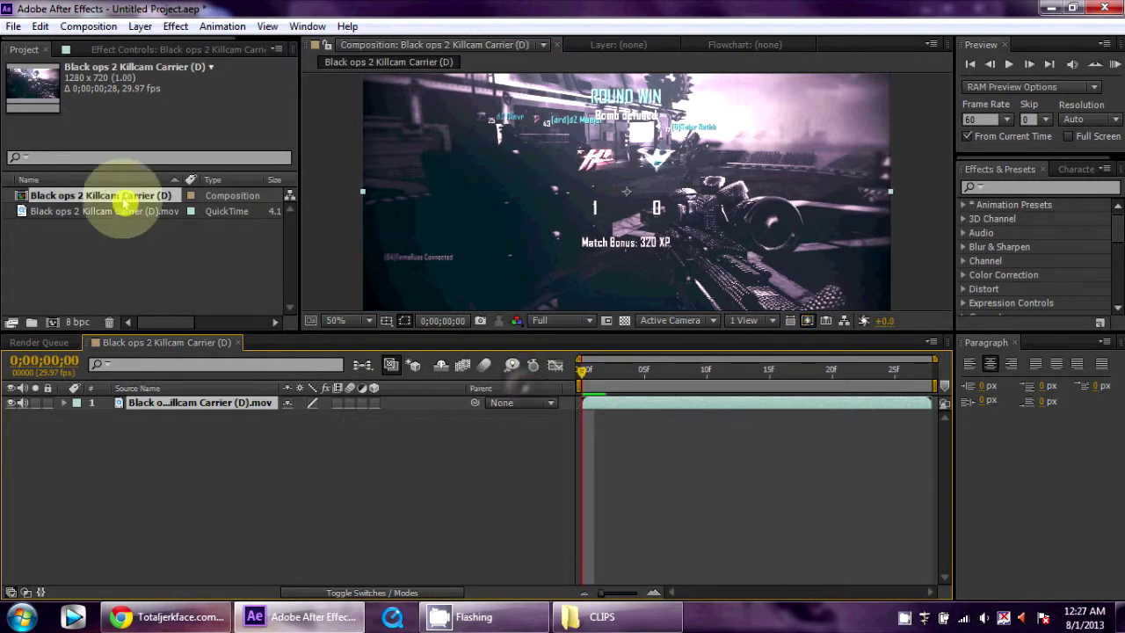
Delete both the .mov clip and its composition from the project.
left_click(95, 212)
left_click_drag(95, 214, 88, 201)
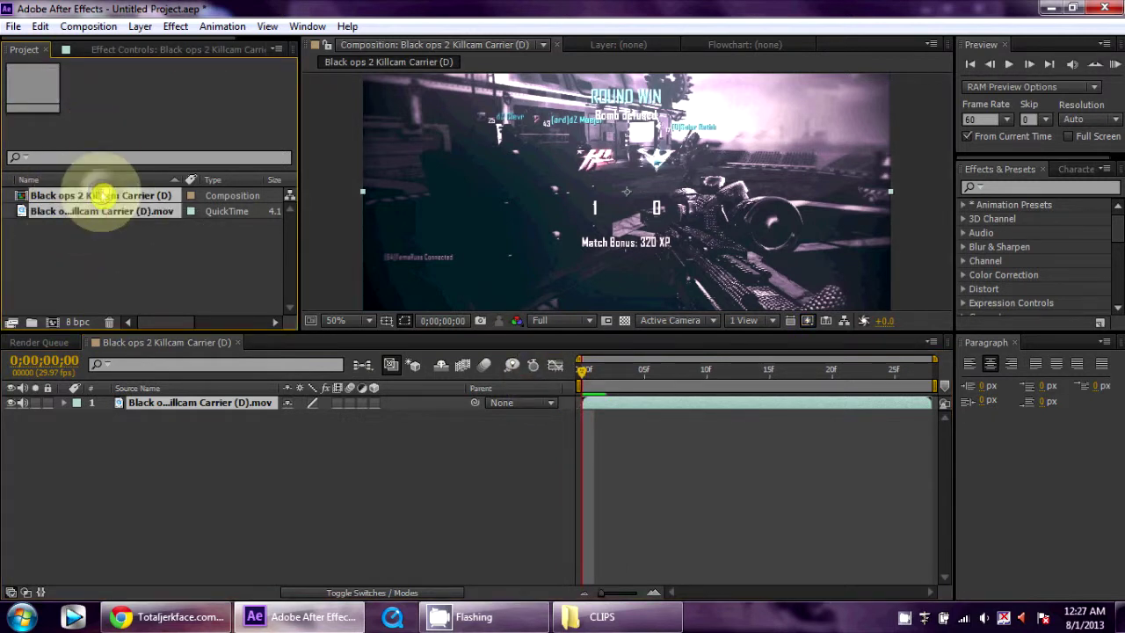
right_click(101, 191)
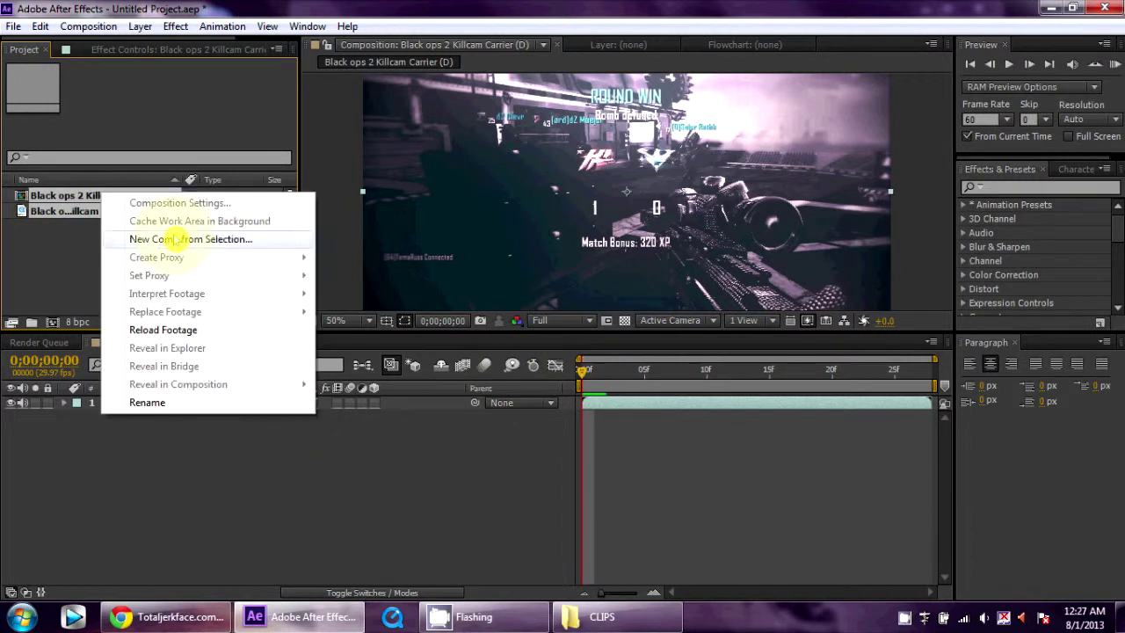
key("Escape")
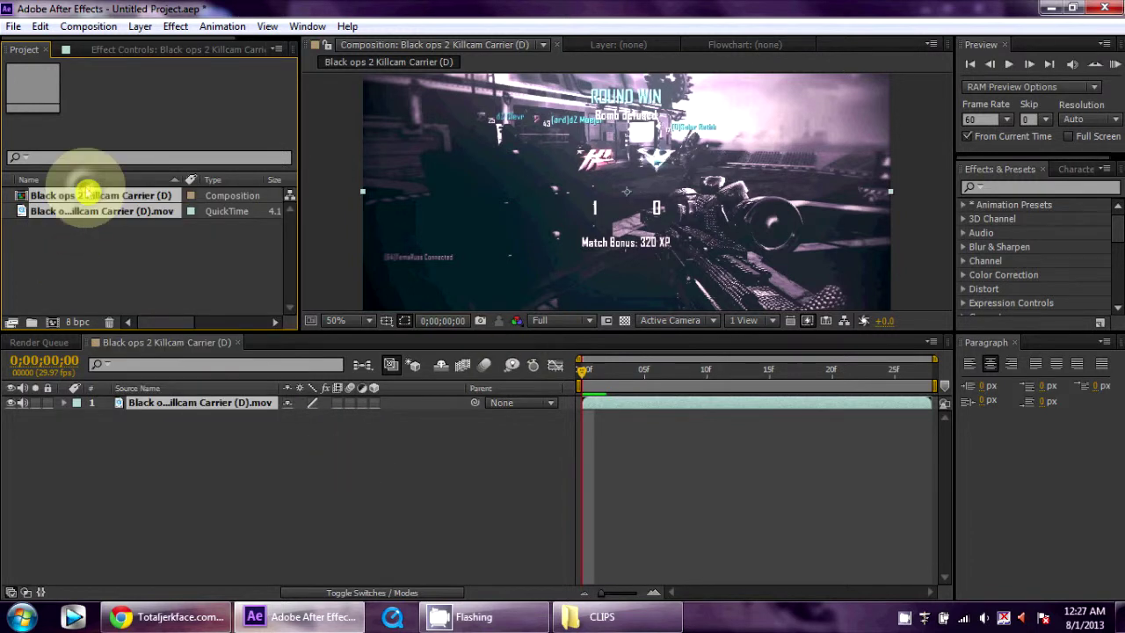
key("Delete")
left_click(660, 333)
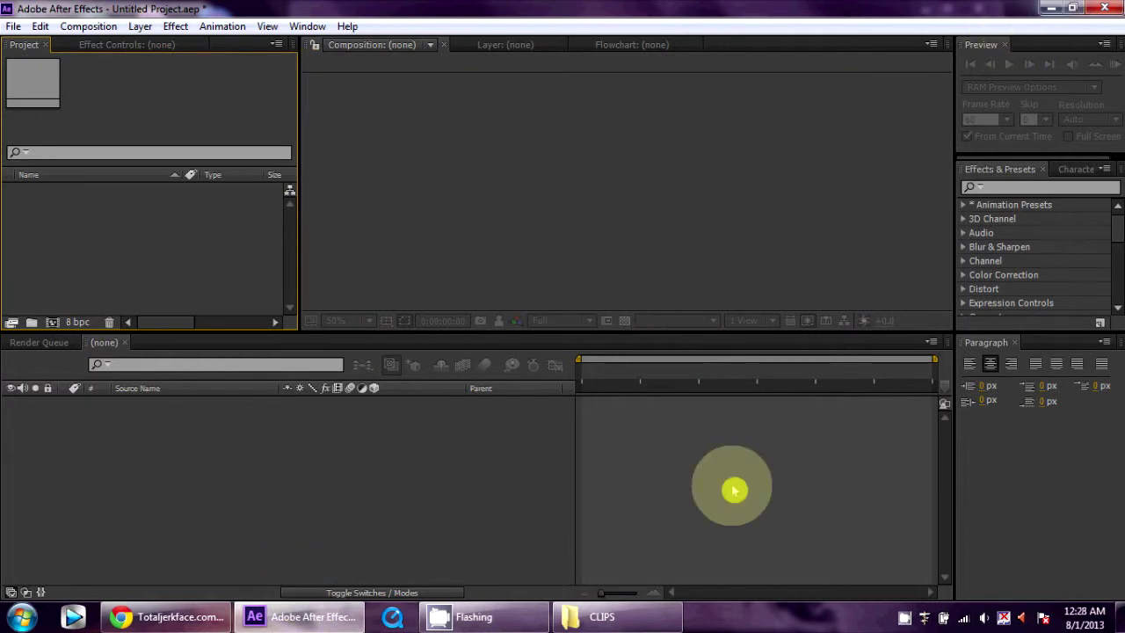
Import Black ops 2 Killcam Carrier (D).mp4 from the CLIPS folder into After Effects and create a composition from it.
left_click(615, 616)
left_click_drag(562, 202, 52, 258)
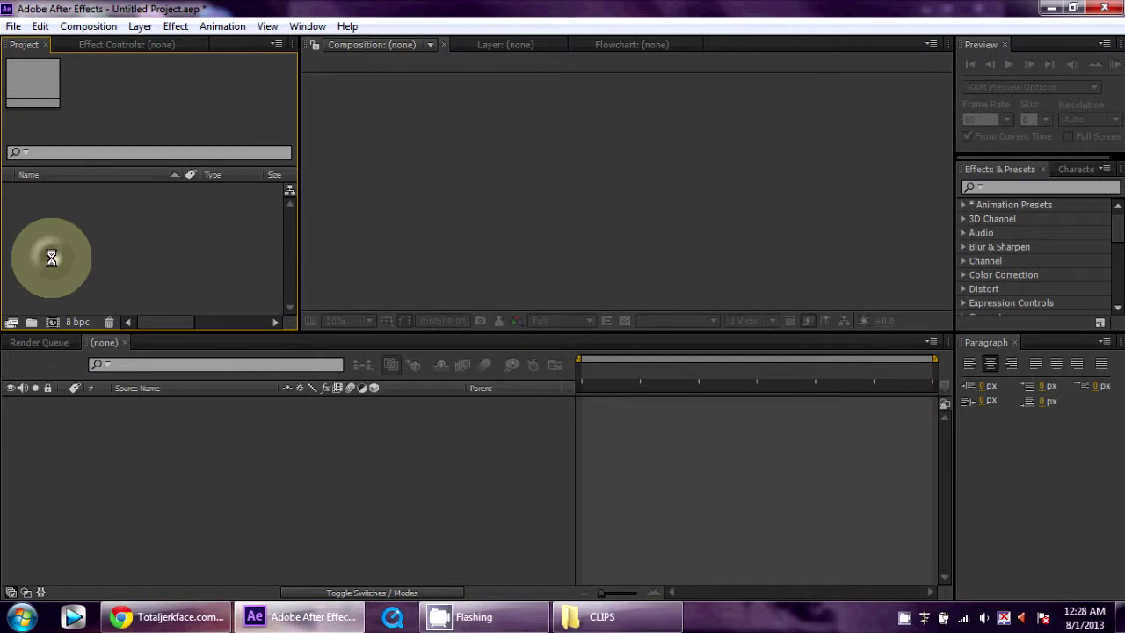
left_click_drag(118, 193, 143, 406)
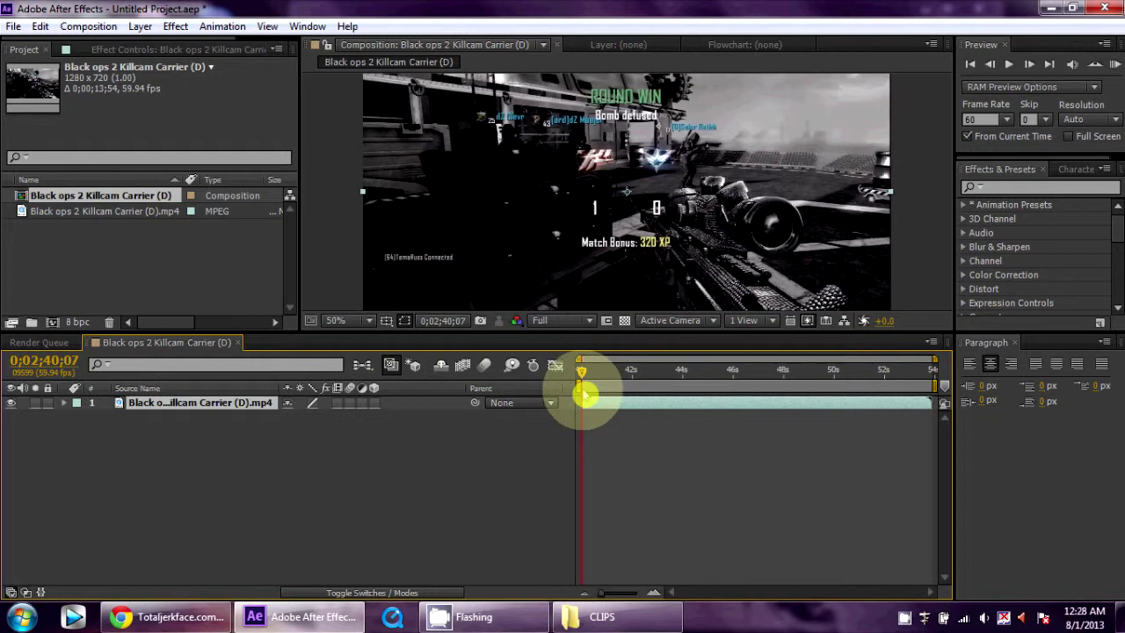
Search the effects for "looks" and apply the Magic Bullet Looks effect to the .mp4 clip's layer.
left_click(991, 187)
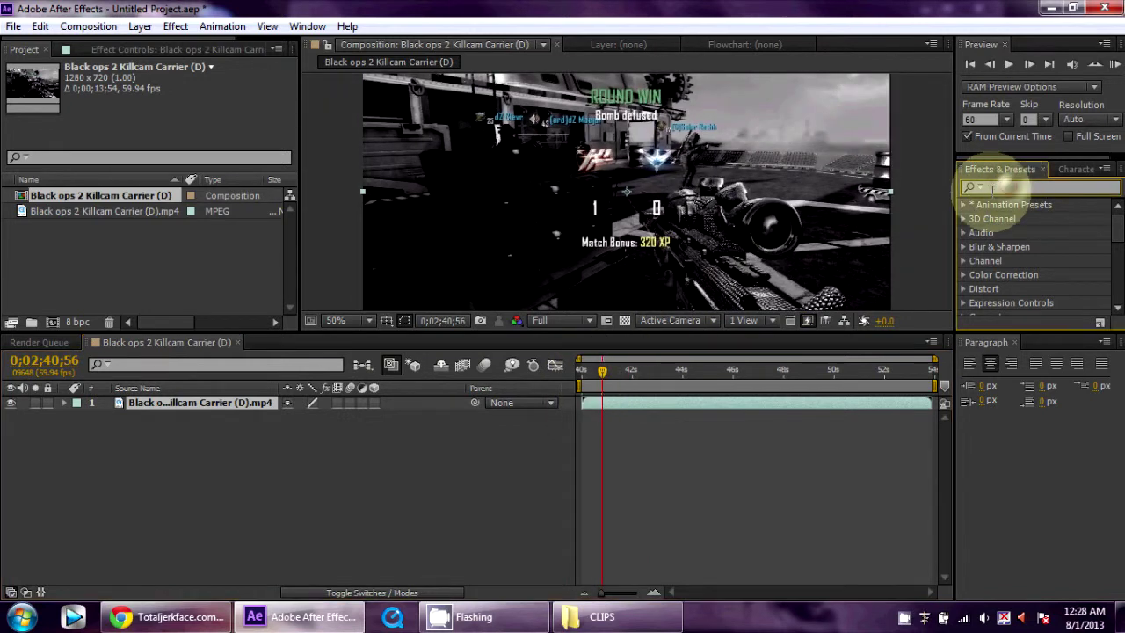
type("looks")
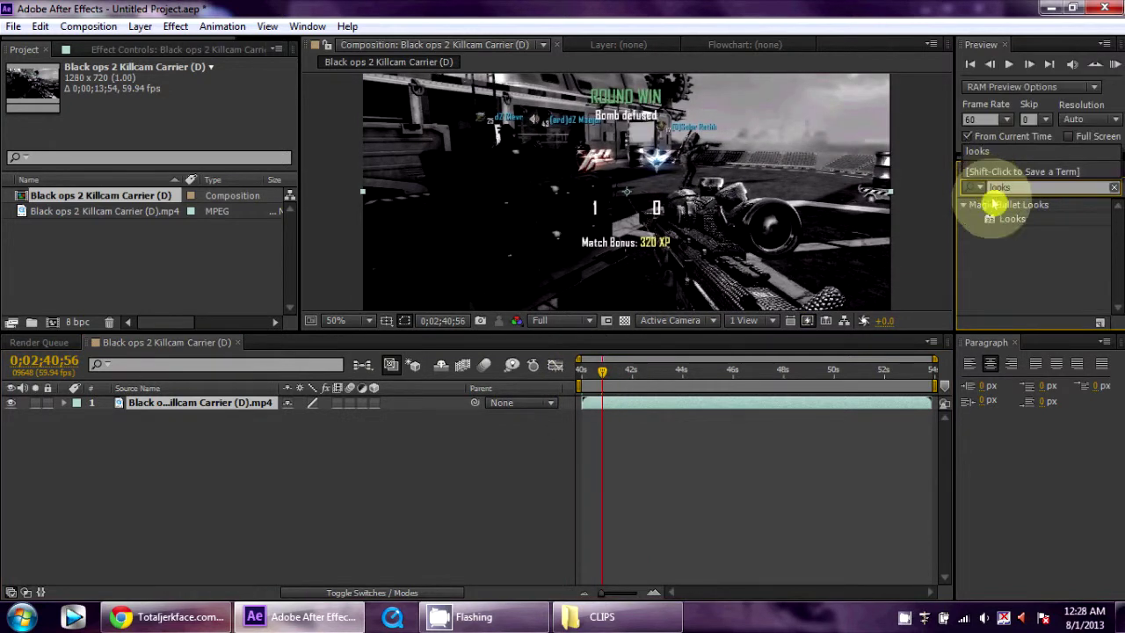
left_click_drag(1010, 218, 708, 402)
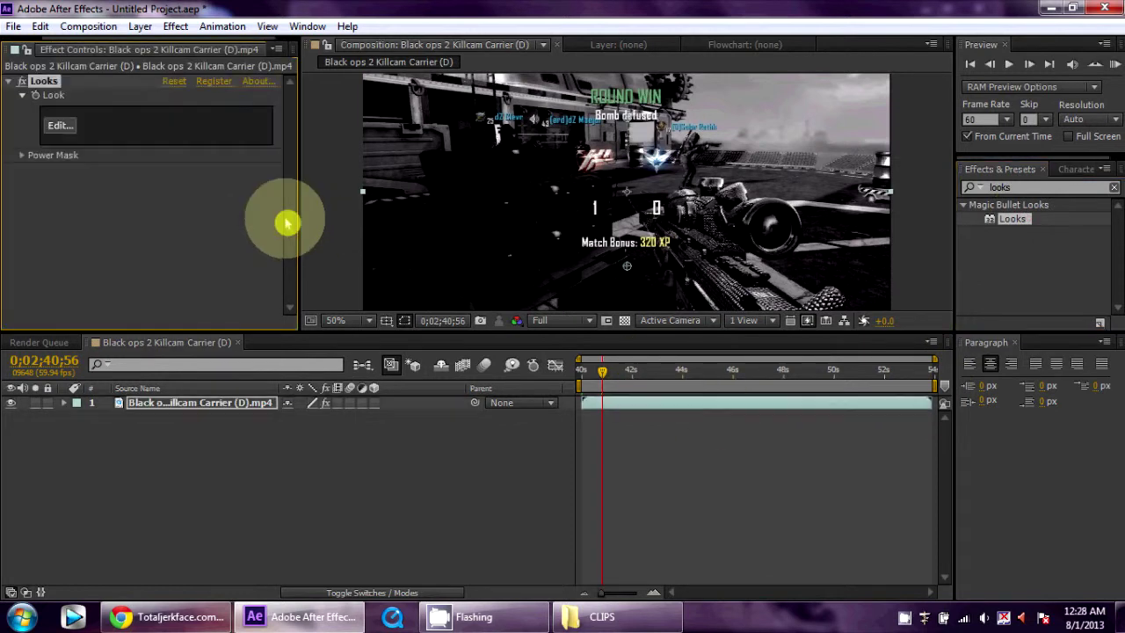
Edit the clip's look in Magic Bullet Looks, choose the Fritz Purplex preset from Sync Fritz CC Pack and finish.
left_click(60, 126)
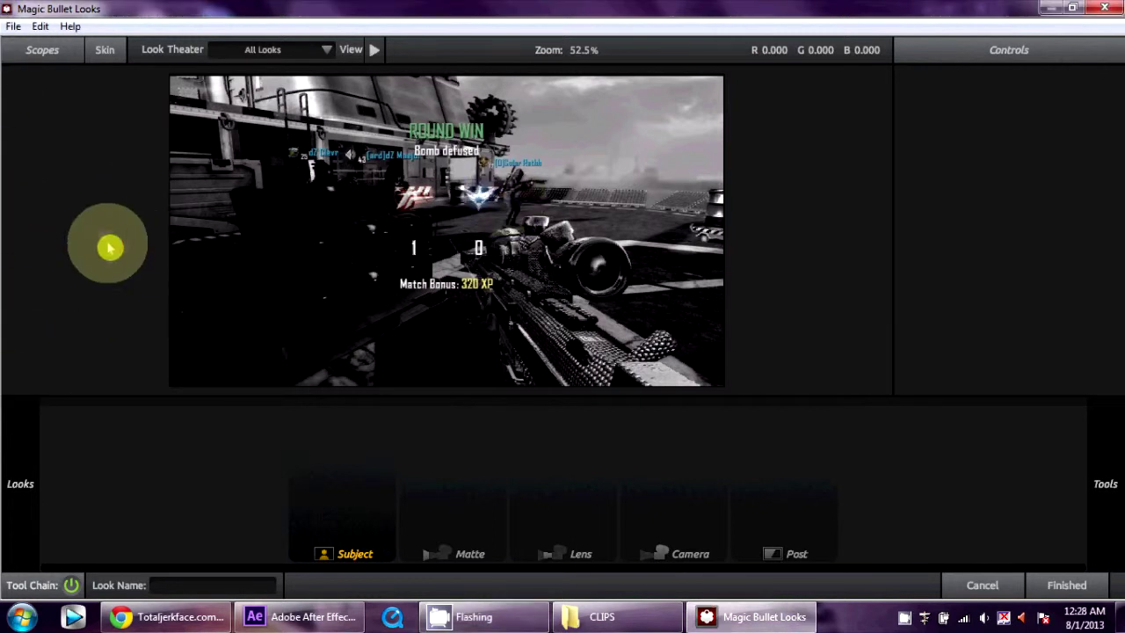
mouse_move(6, 224)
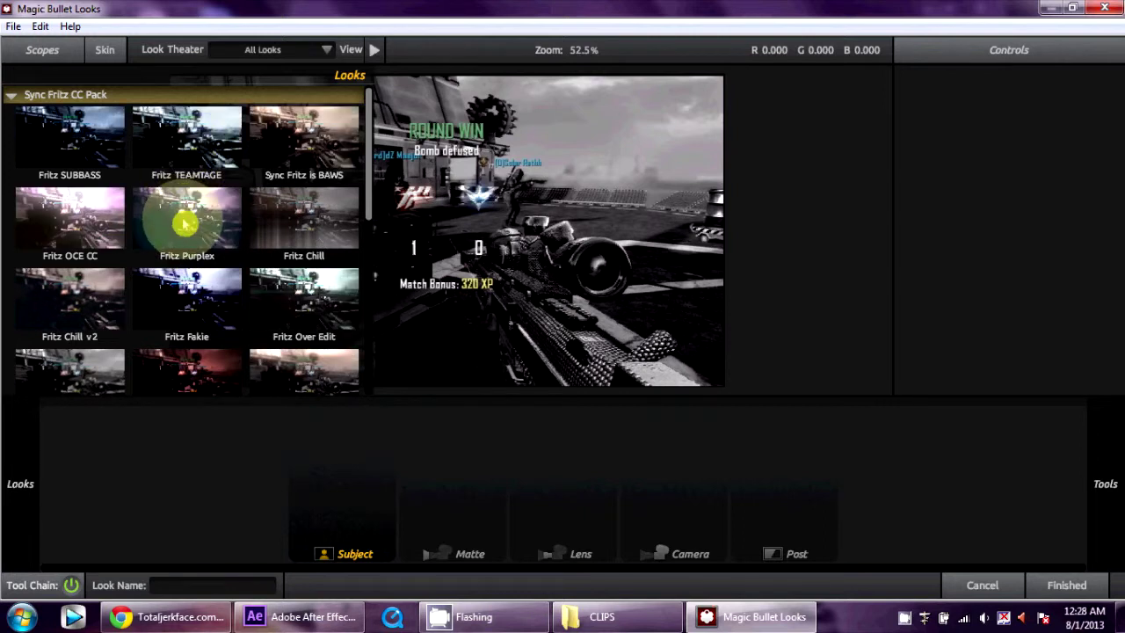
left_click(184, 224)
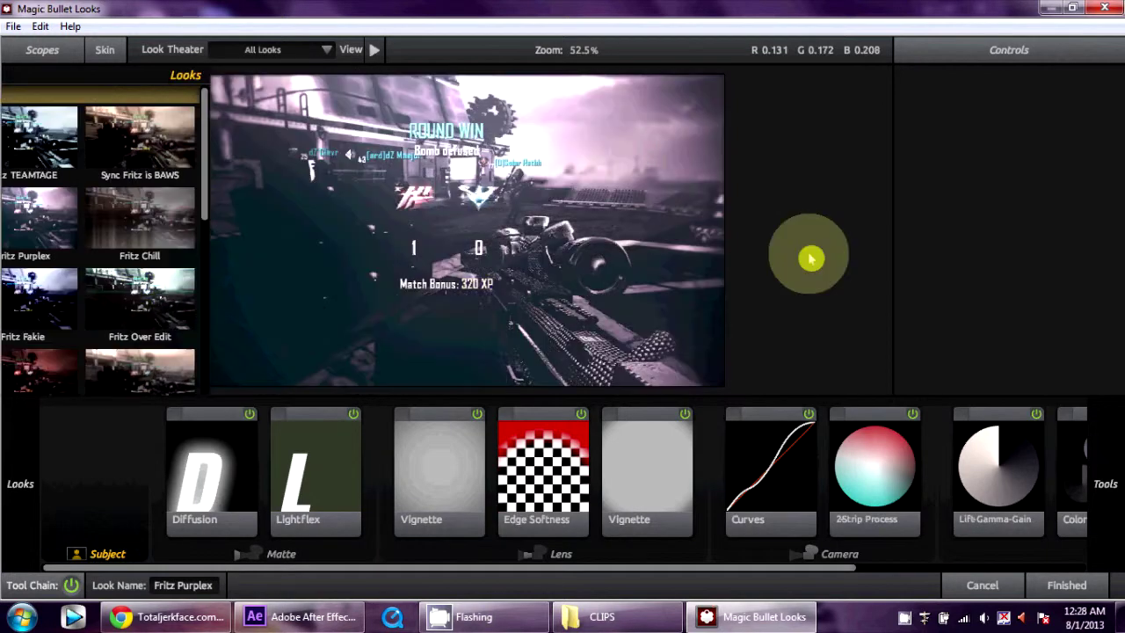
left_click(1066, 585)
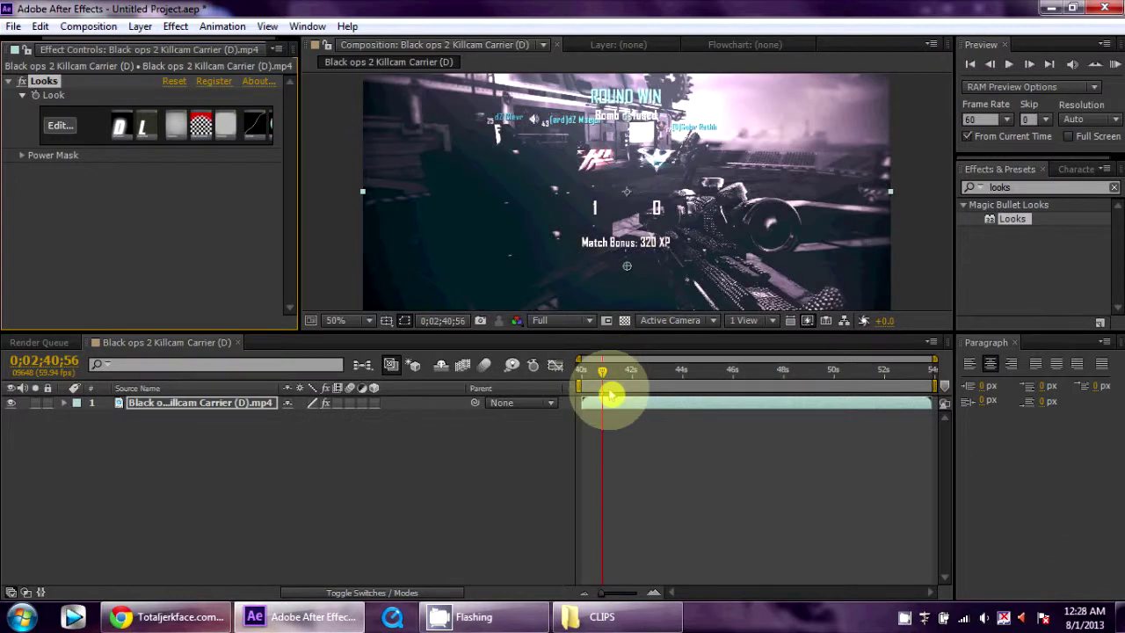
Set the killcam composition's start timecode to 0 in its composition settings.
mouse_move(612, 395)
left_mouse_down()
mouse_move(645, 410)
mouse_move(627, 407)
left_mouse_up()
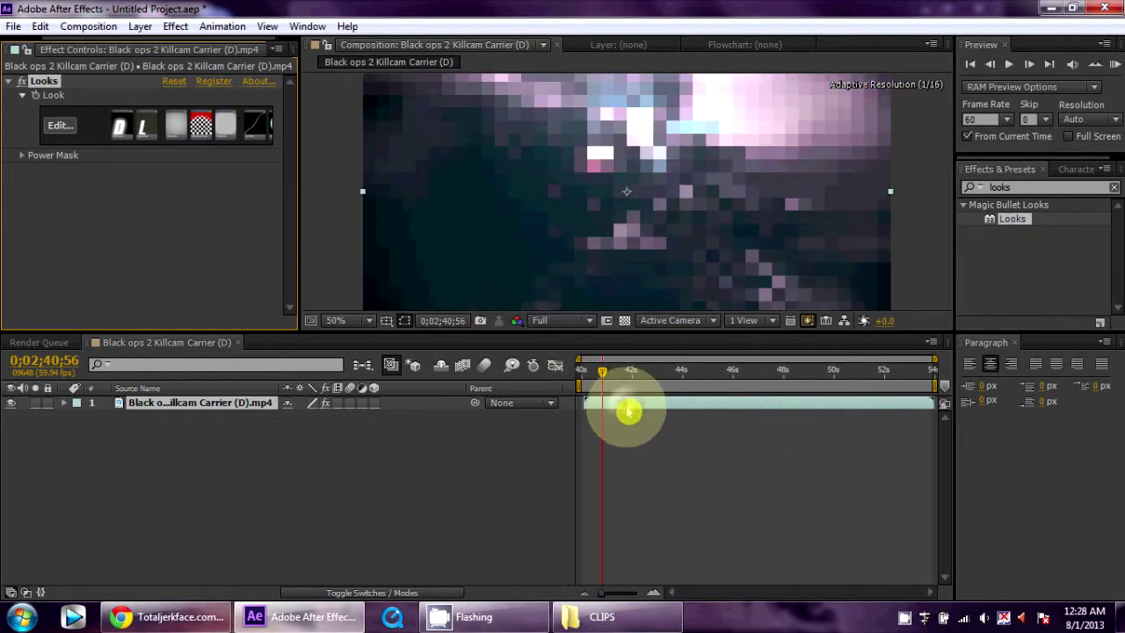
right_click(176, 343)
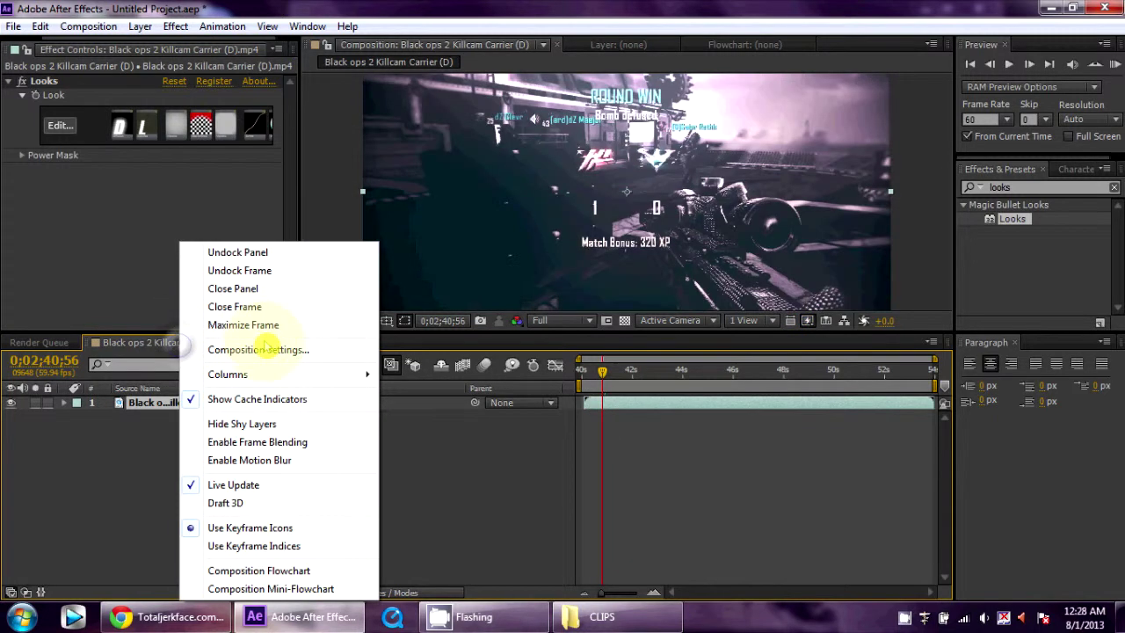
left_click(281, 351)
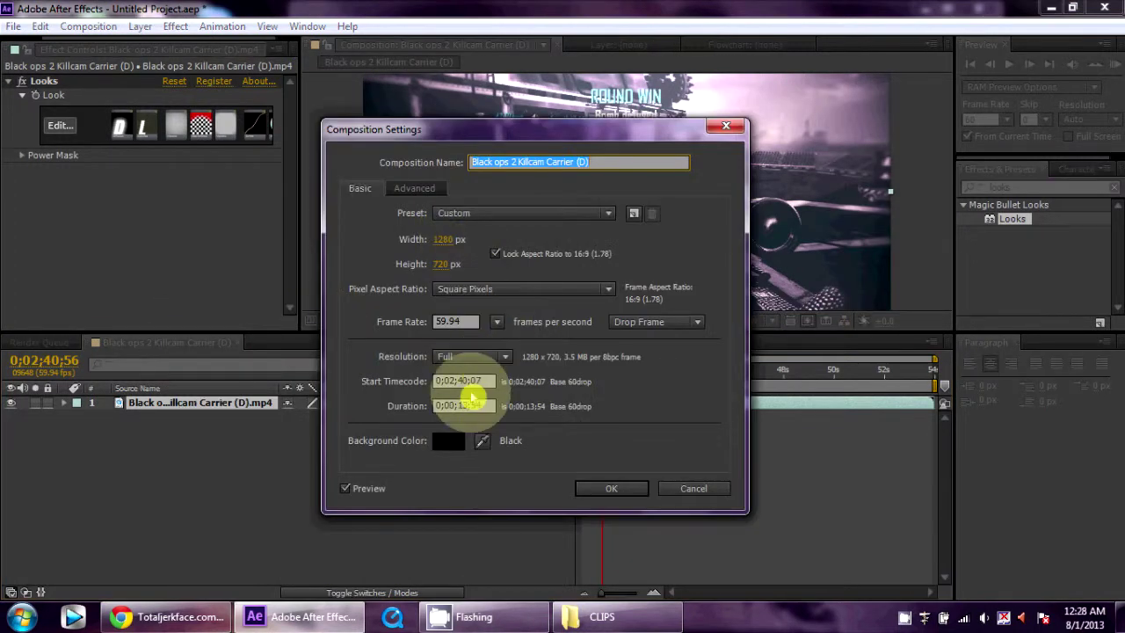
left_click(492, 380)
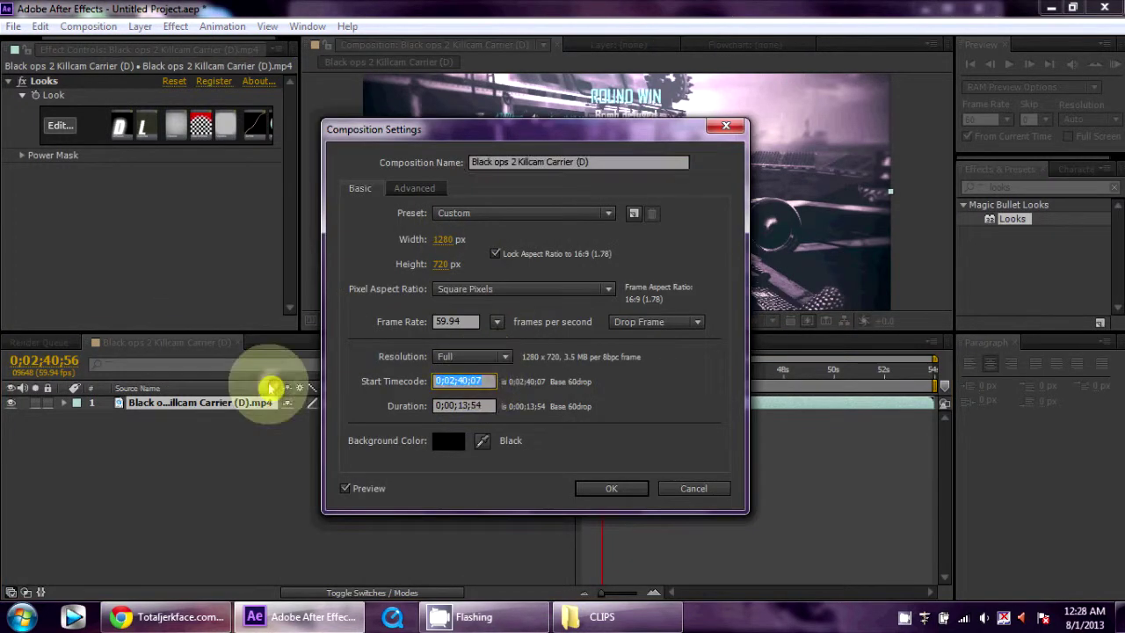
type("0")
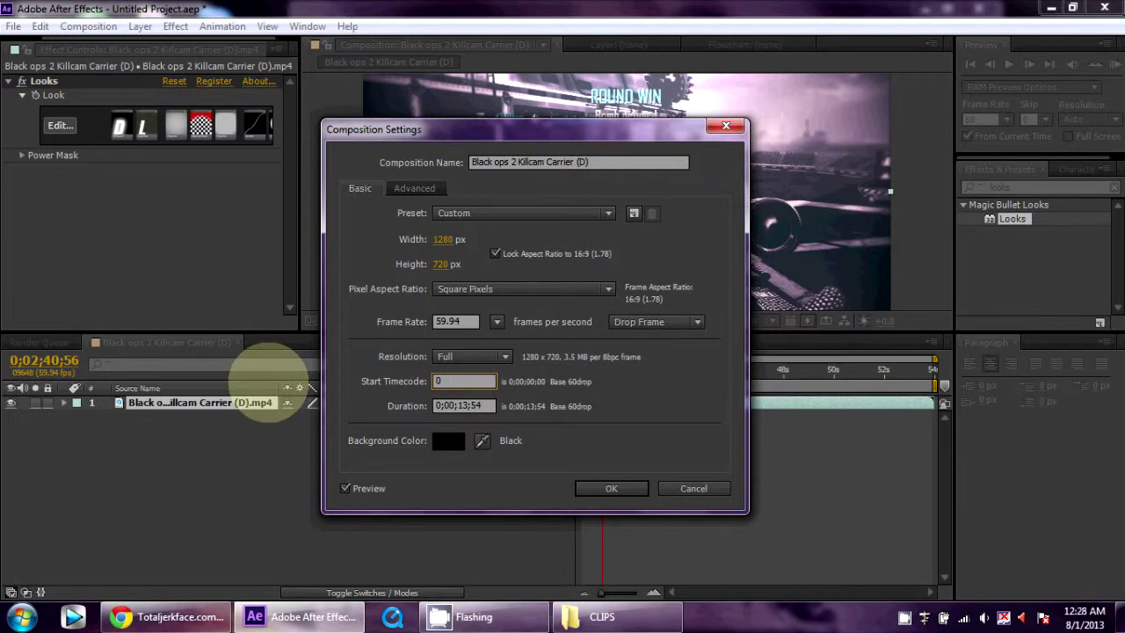
key("Return")
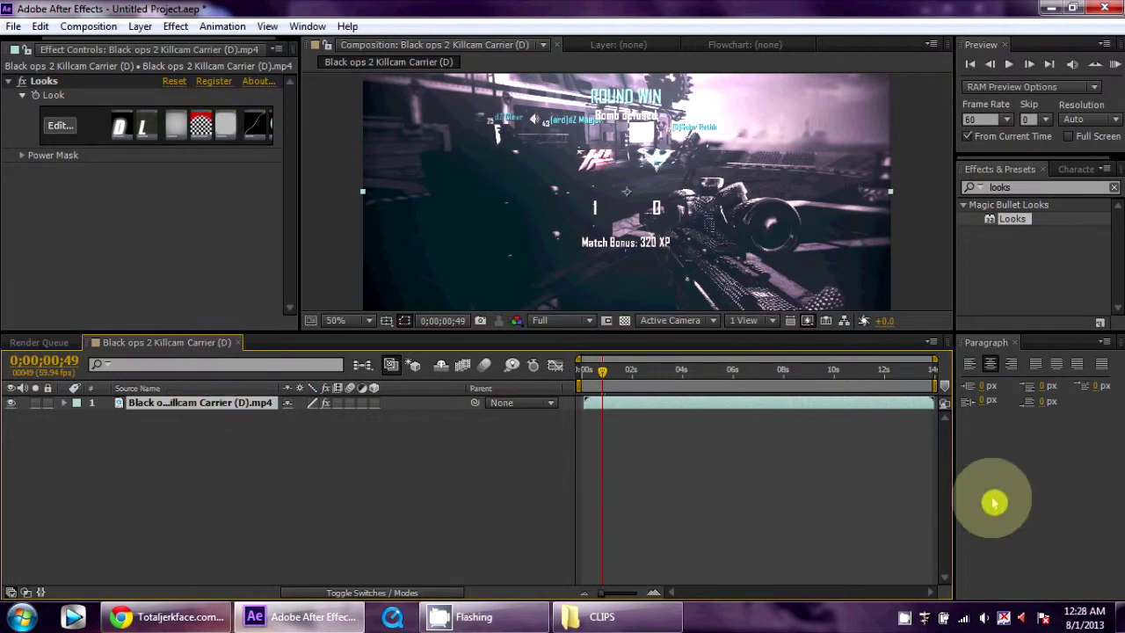
Set the killcam composition's duration to 0;00;30;54.
right_click(195, 342)
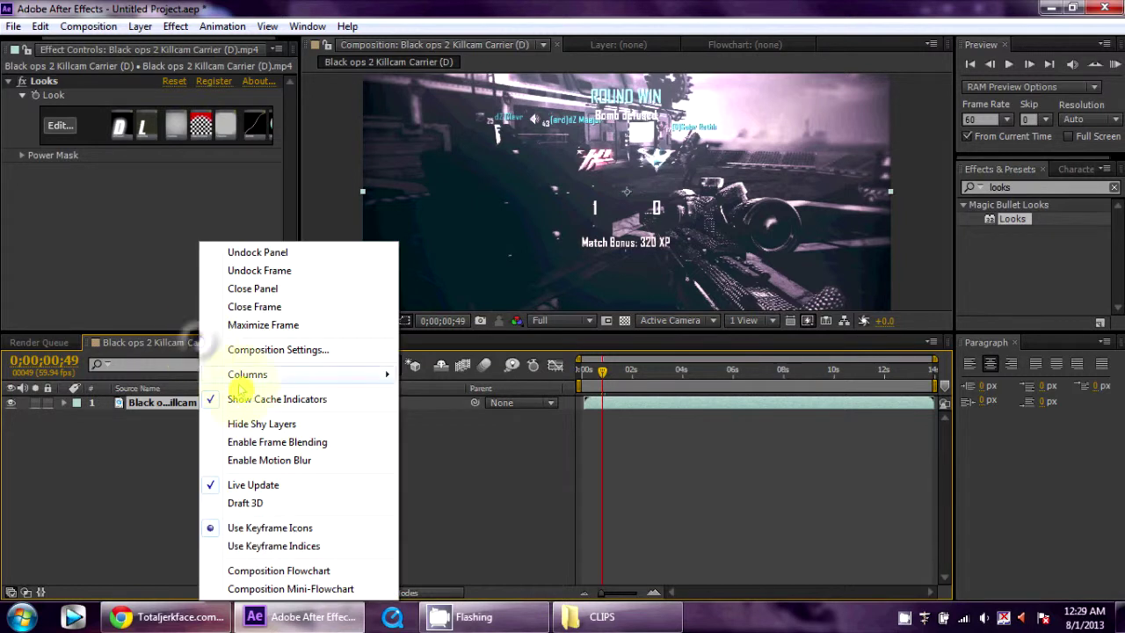
left_click(145, 459)
right_click(167, 346)
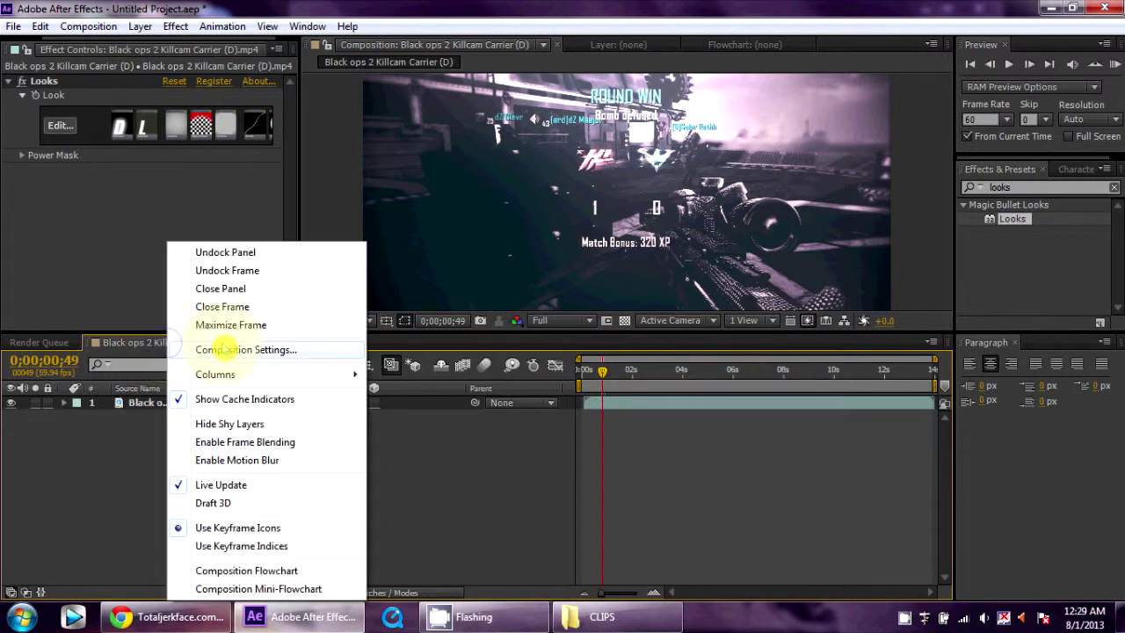
left_click(264, 350)
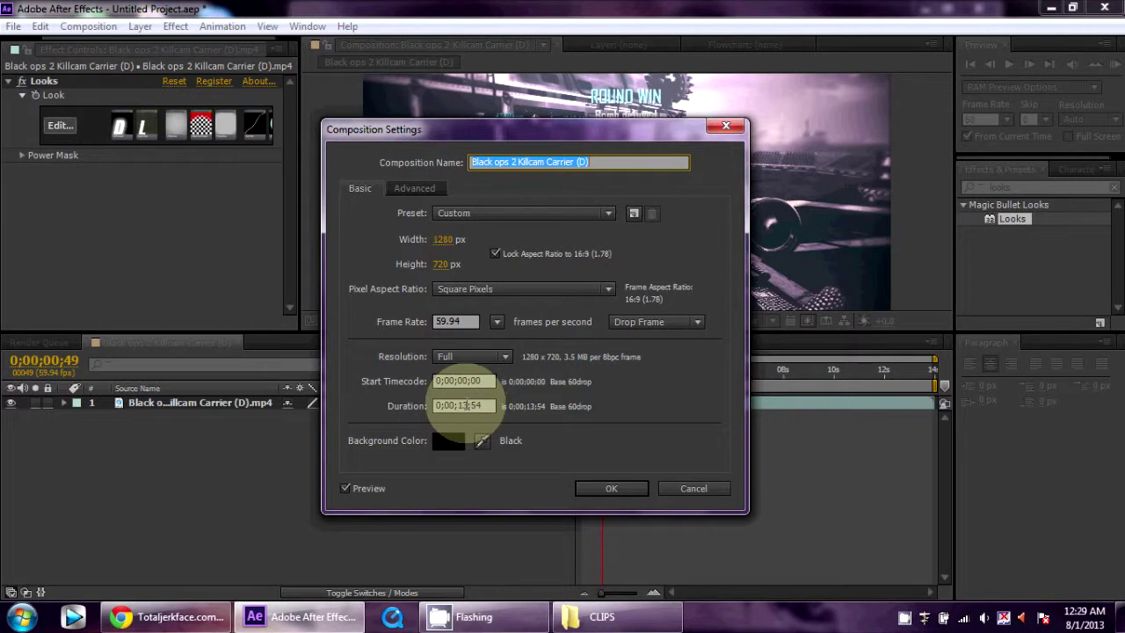
left_click(461, 405)
double_click(463, 405)
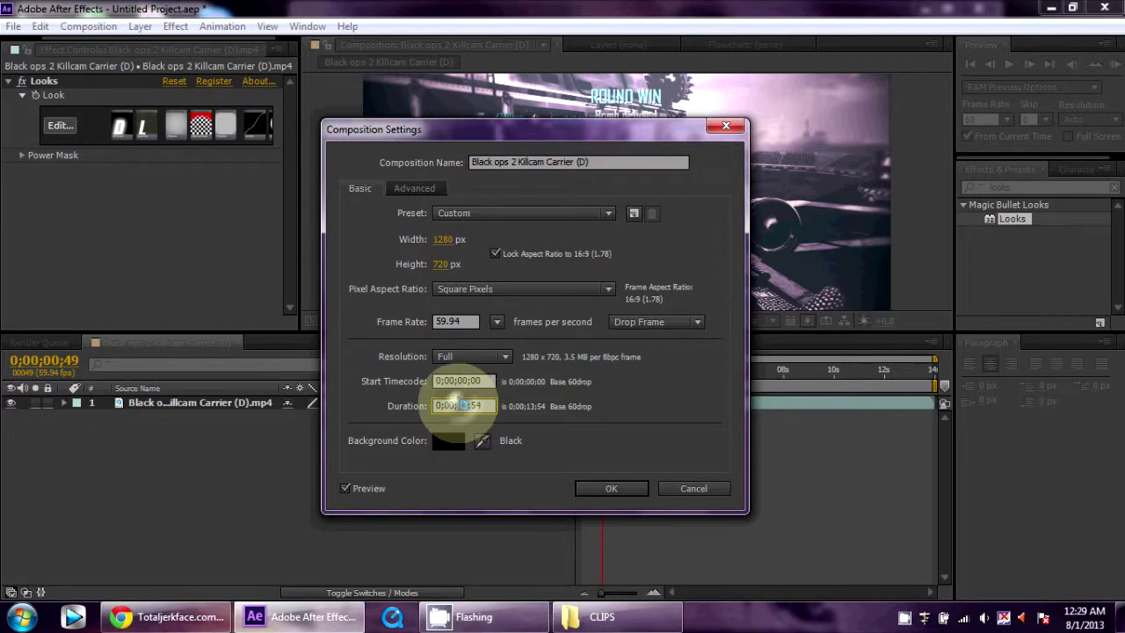
key("BackSpace")
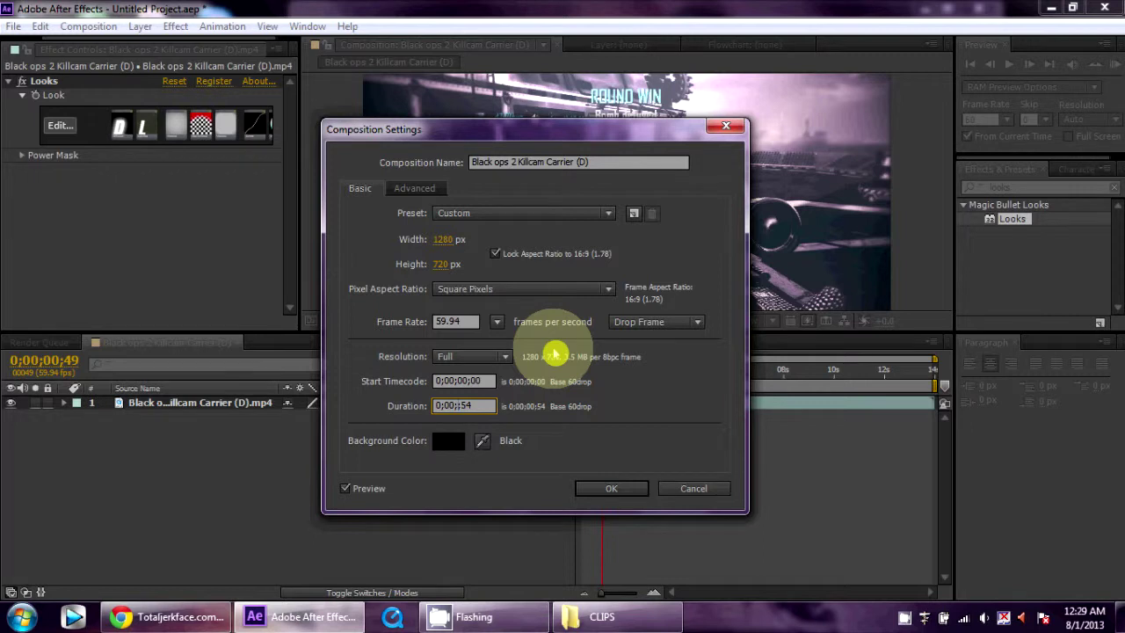
type("30")
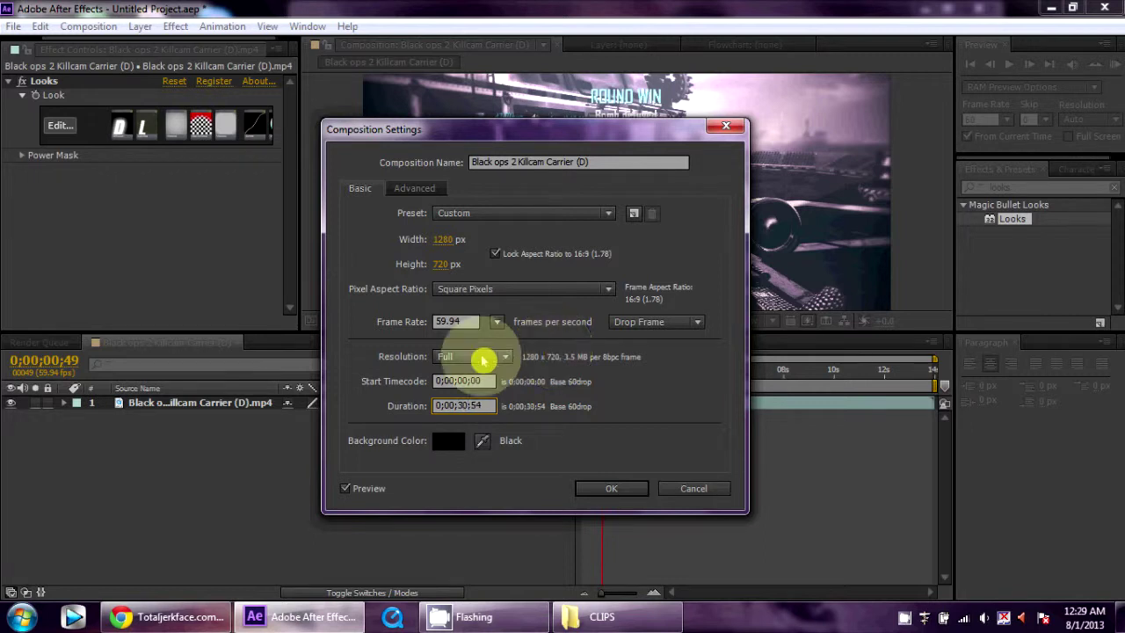
left_click(638, 488)
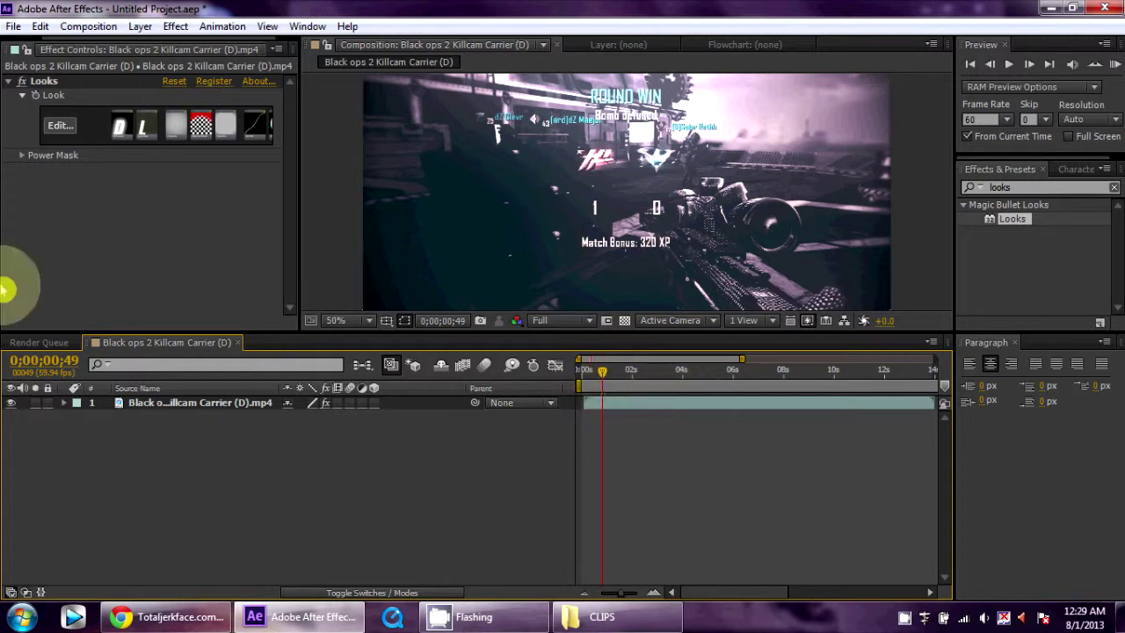
Enable time remapping on the killcam clip's layer.
right_click(214, 406)
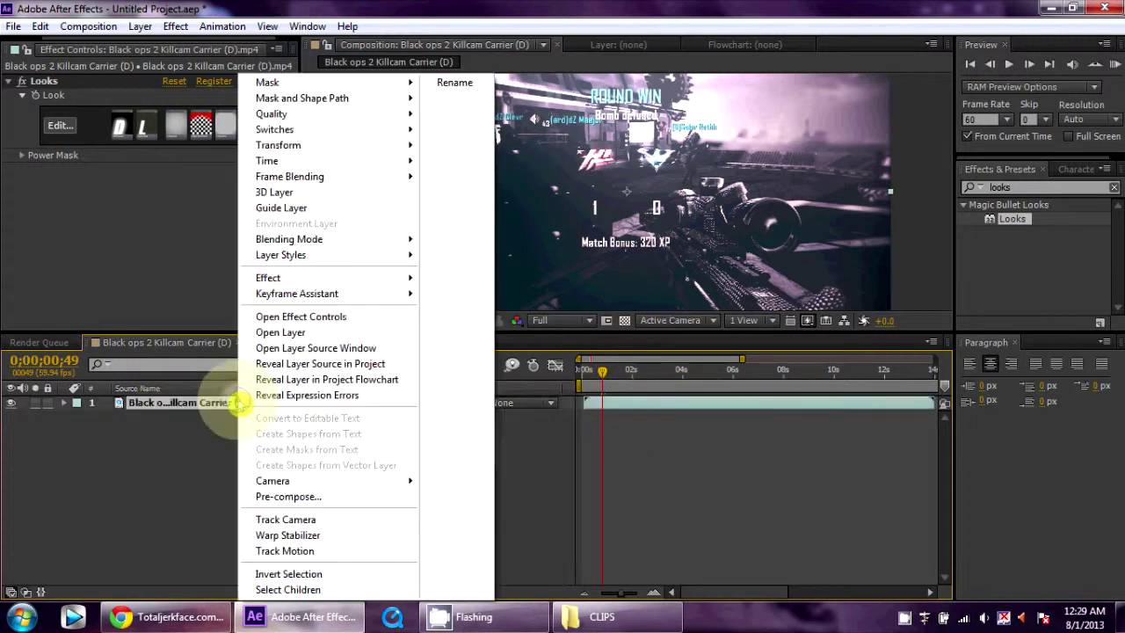
left_click(154, 461)
right_click(227, 407)
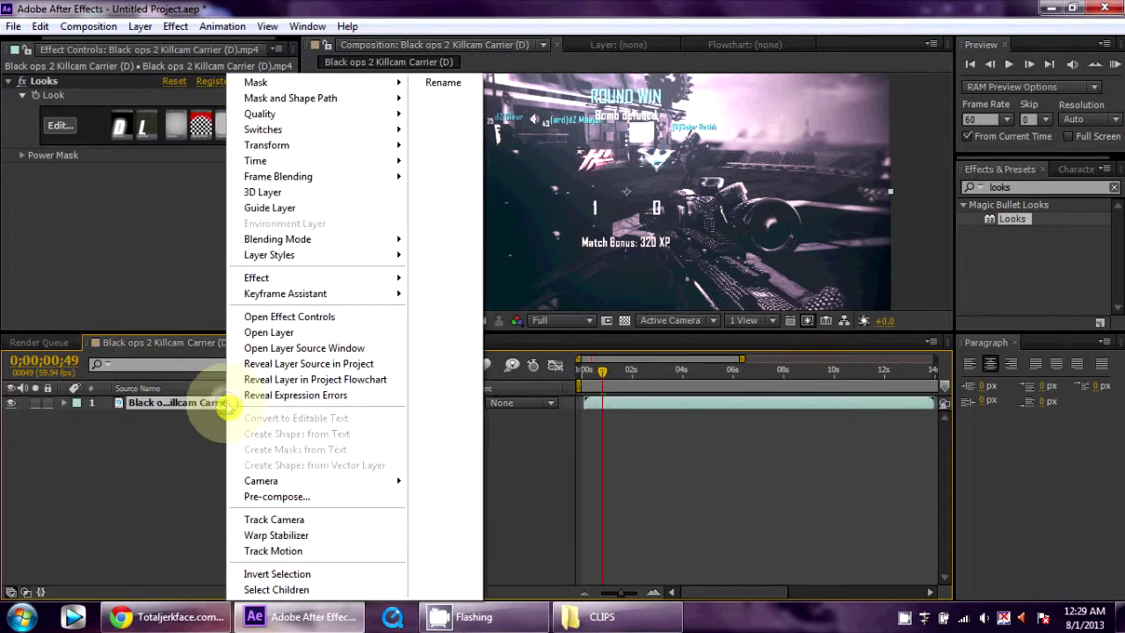
mouse_move(314, 161)
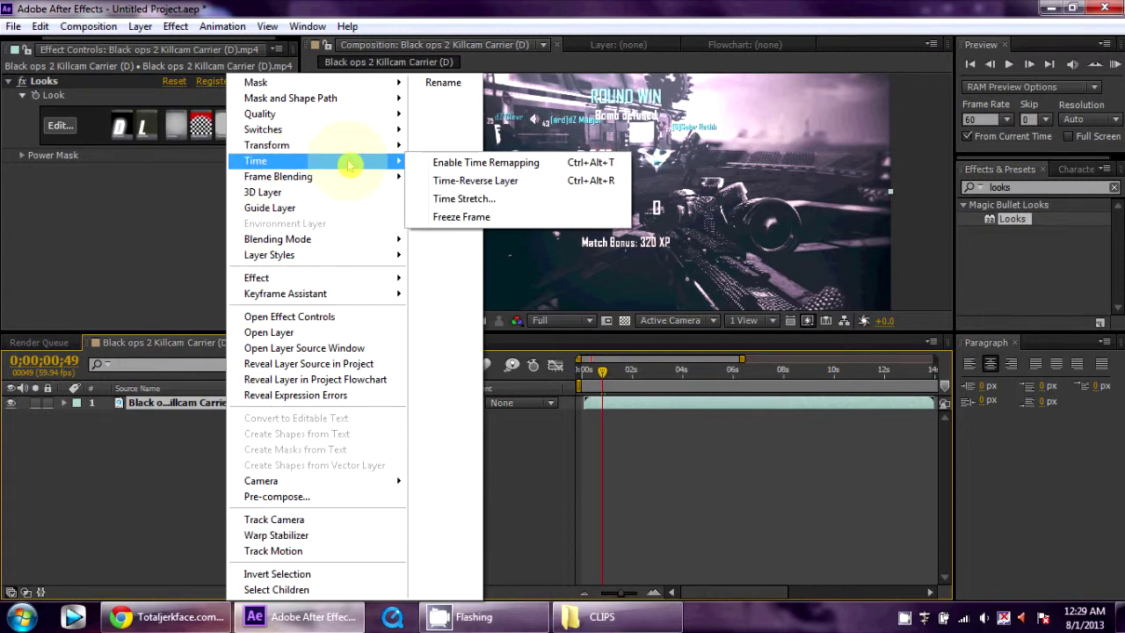
right_click(177, 402)
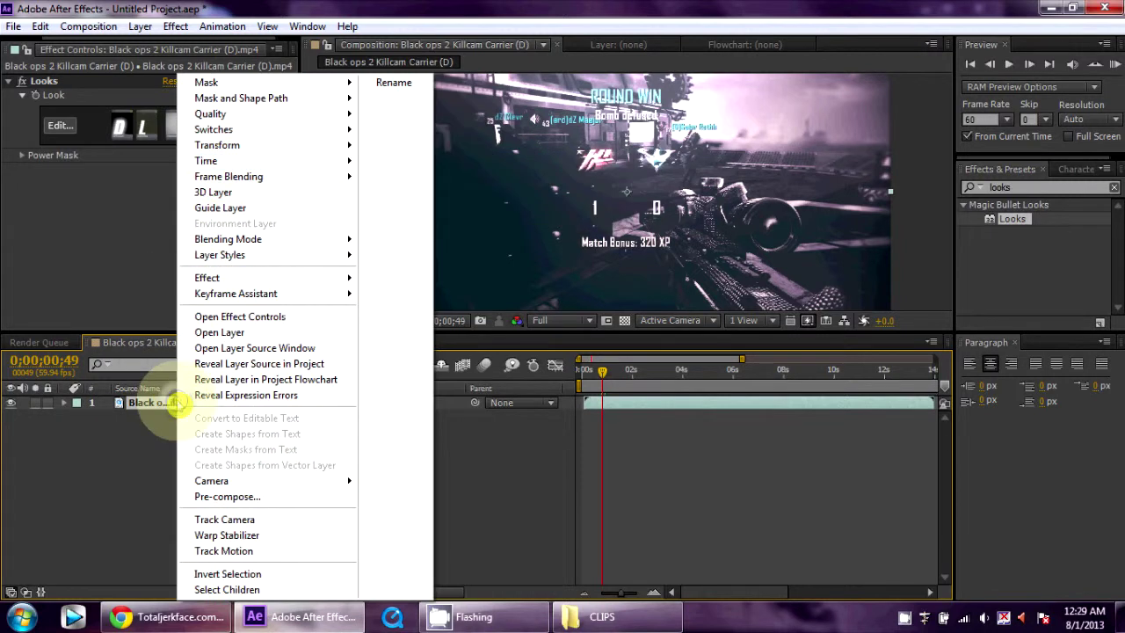
mouse_move(299, 160)
left_click(389, 163)
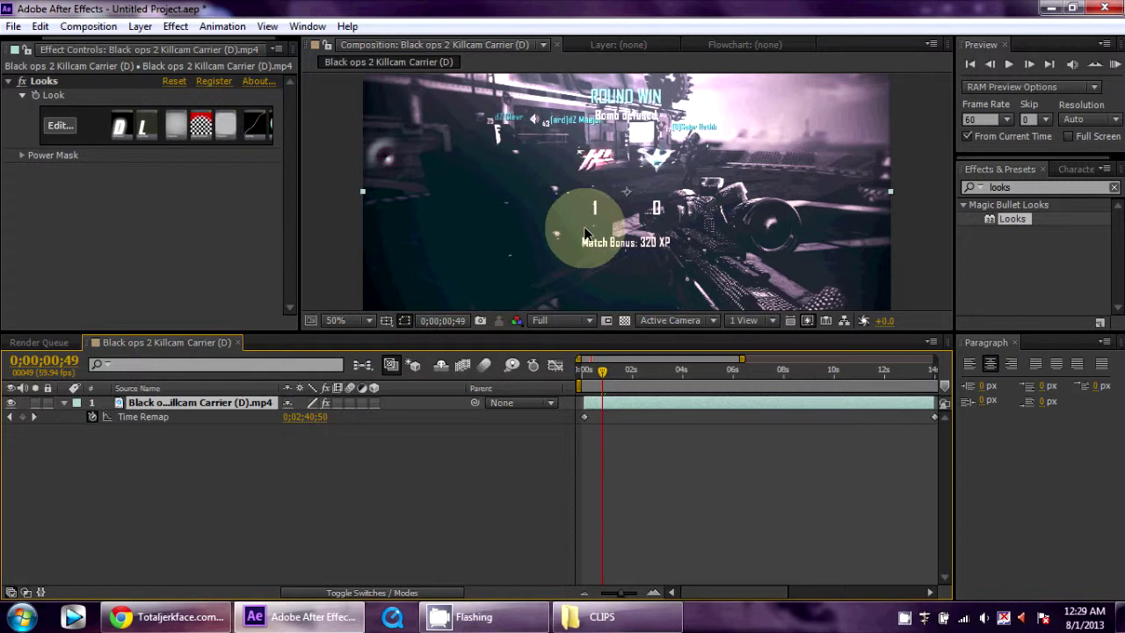
Extend the clip layer's end to the end of the composition and collapse the layer's properties.
left_click_drag(708, 595, 761, 537)
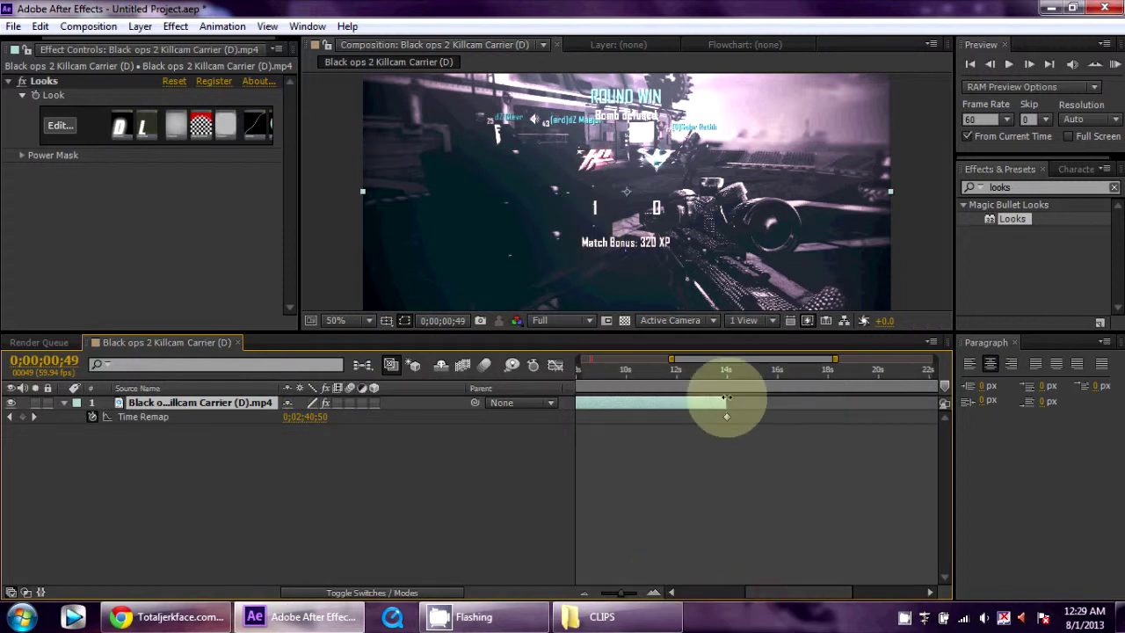
left_click_drag(721, 406, 986, 403)
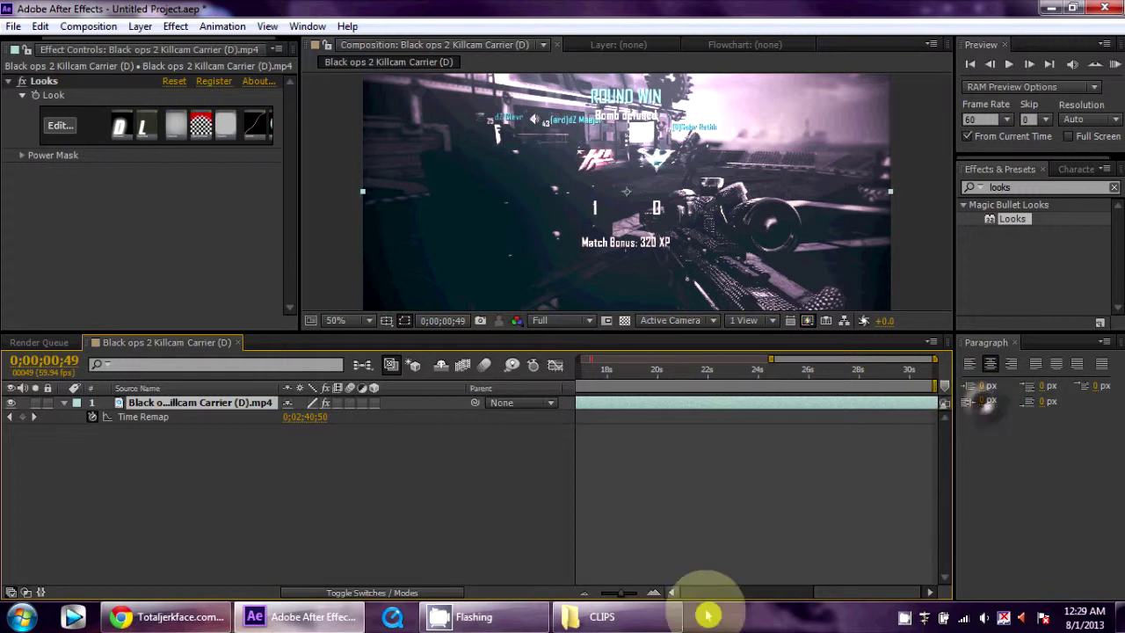
left_click_drag(847, 592, 685, 587)
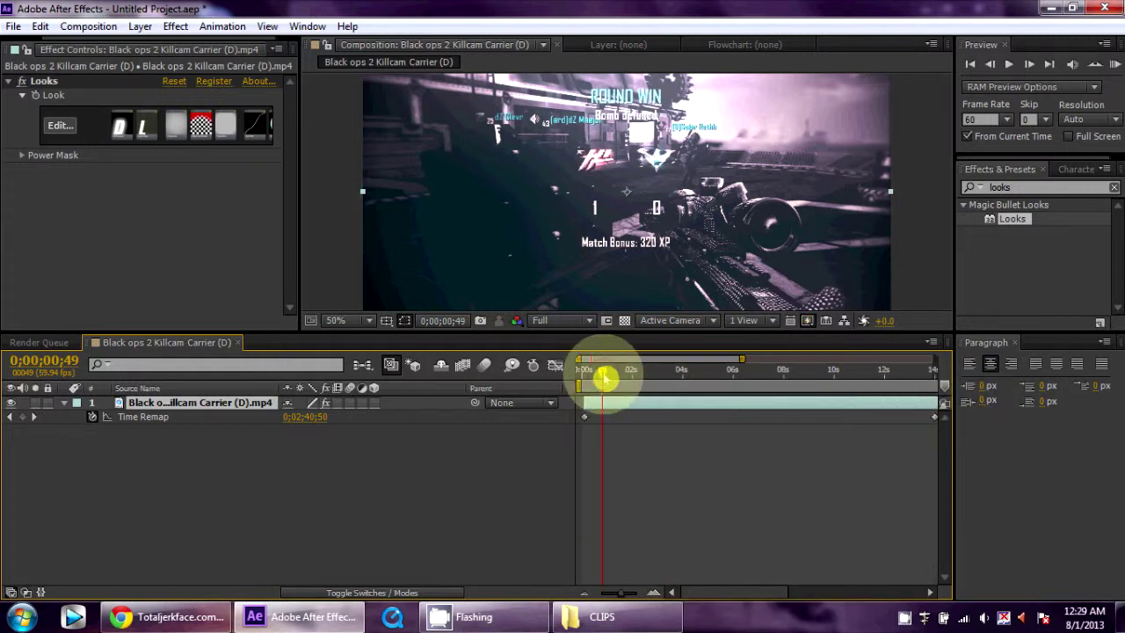
left_click_drag(604, 376, 551, 422)
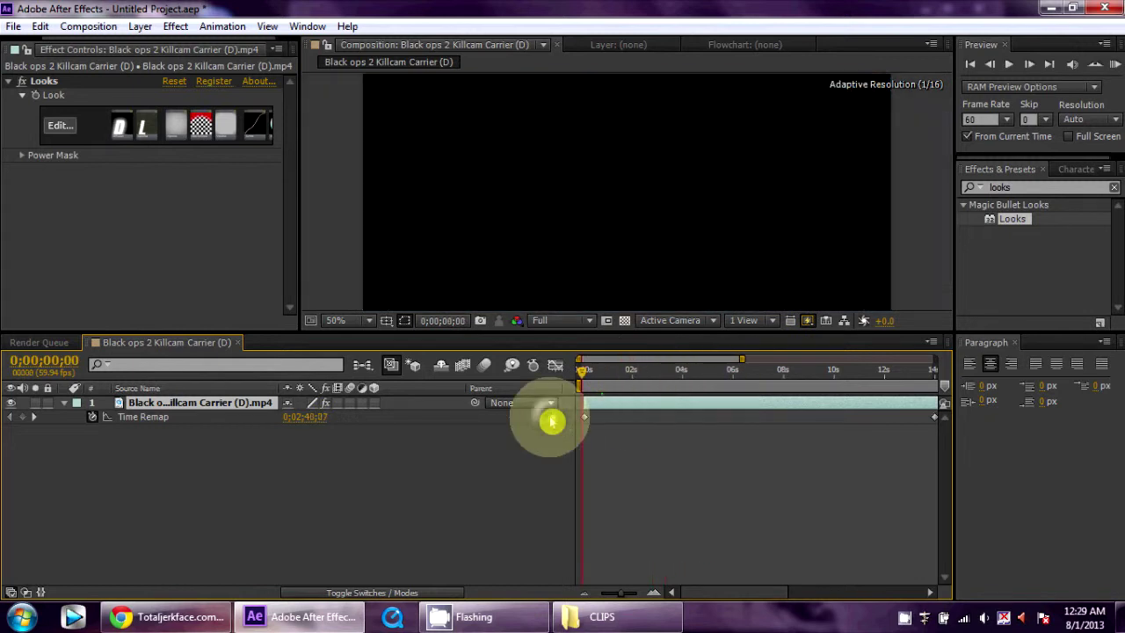
left_click(65, 403)
Scrub and step frame by frame through the killcam to place the current time at the gunshot, 0;00;09;03.
left_click(733, 376)
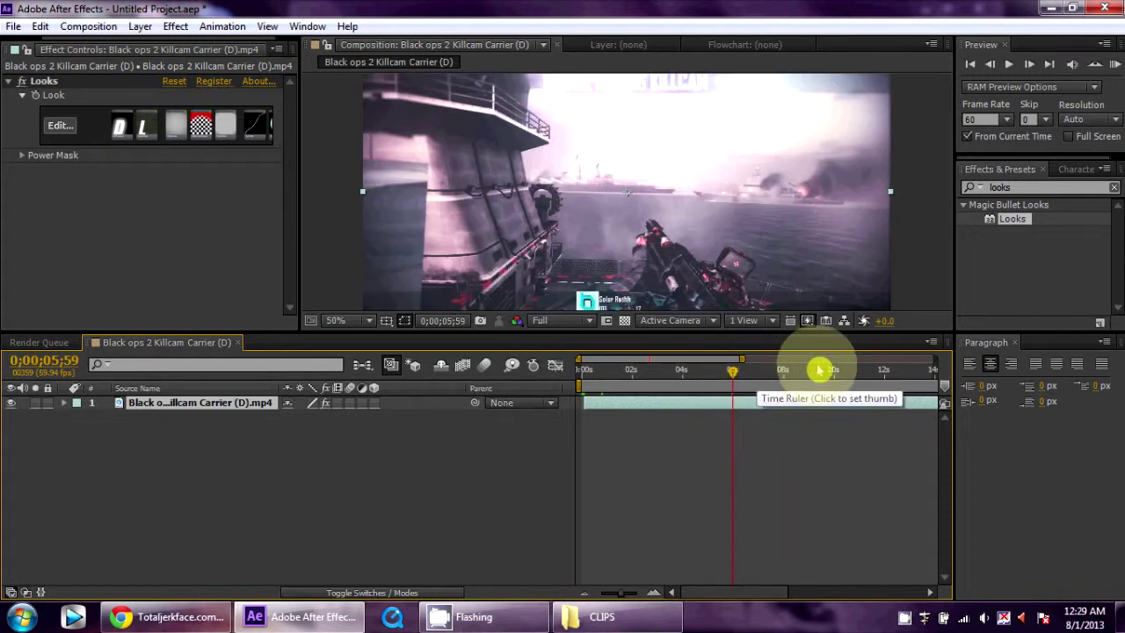
left_click(798, 372)
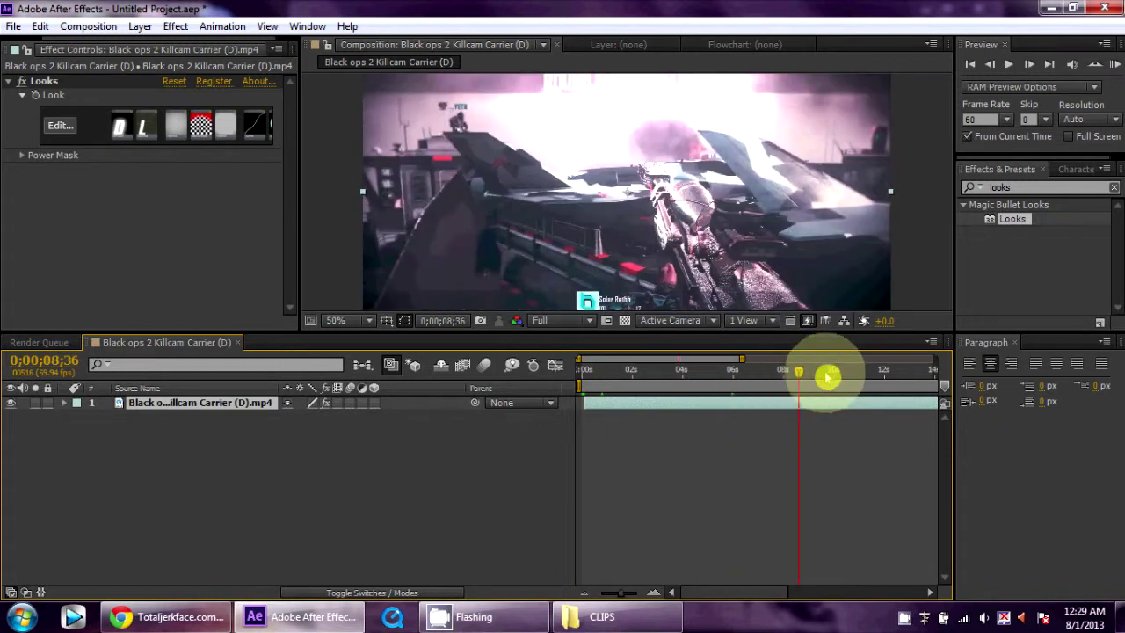
left_click_drag(800, 372, 826, 372)
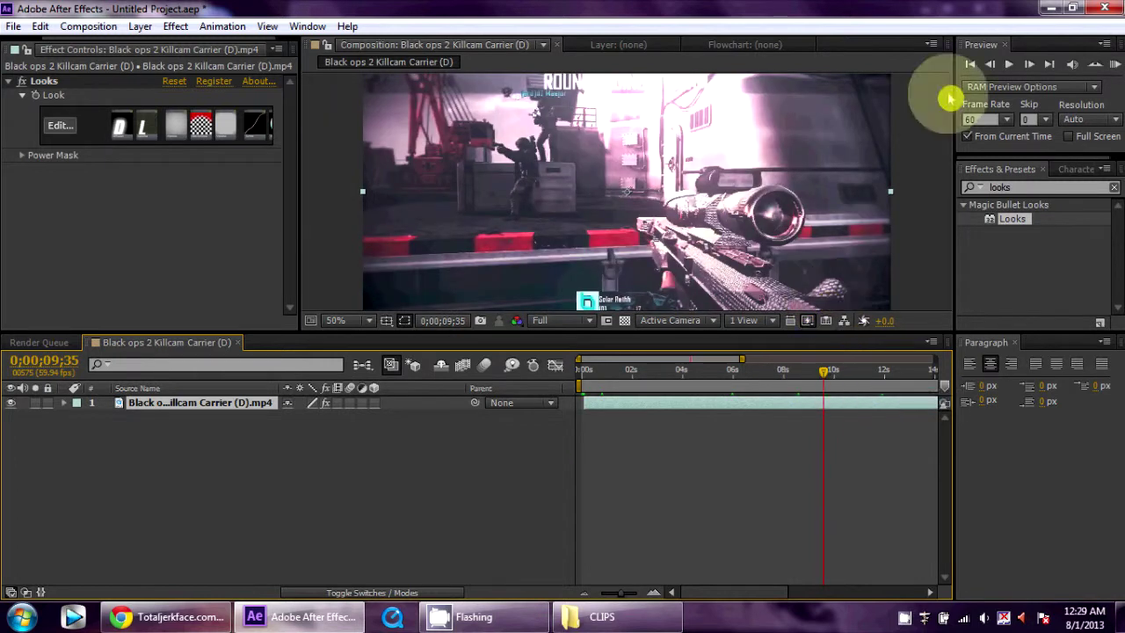
left_click(991, 65)
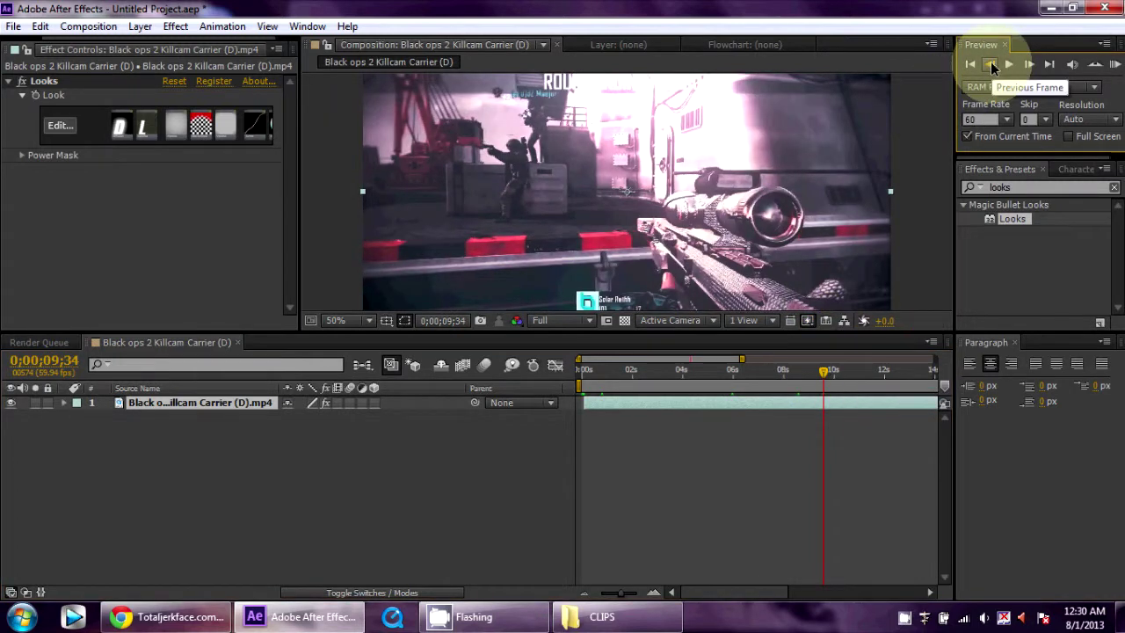
left_click(990, 65)
left_click(990, 65)
left_click(990, 65)
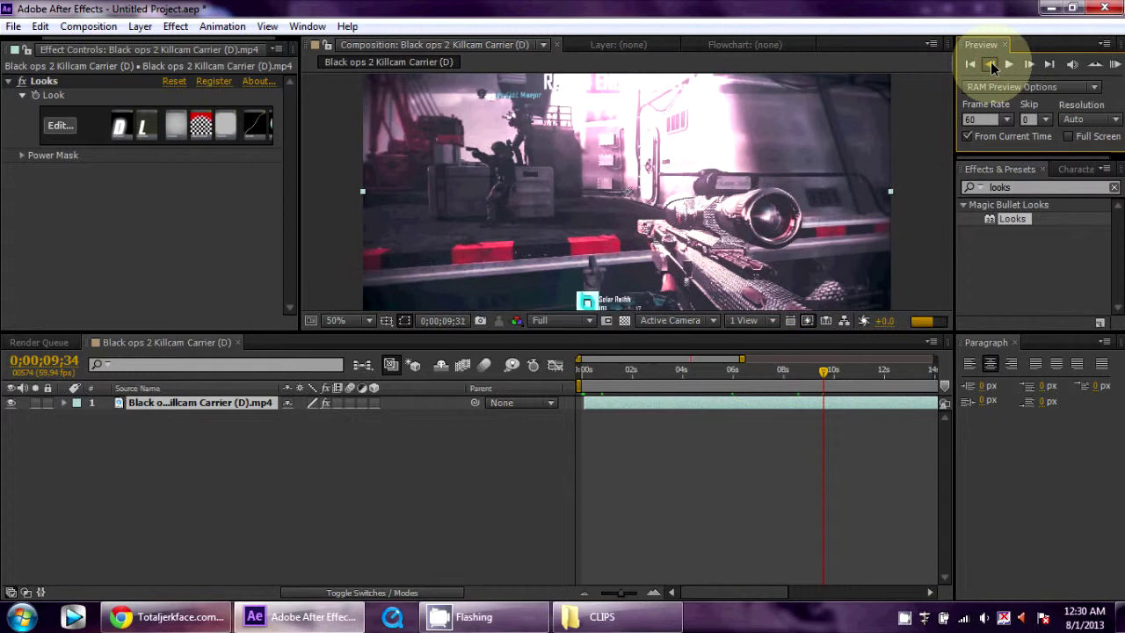
left_click(990, 65)
left_click(990, 65)
left_click(990, 65)
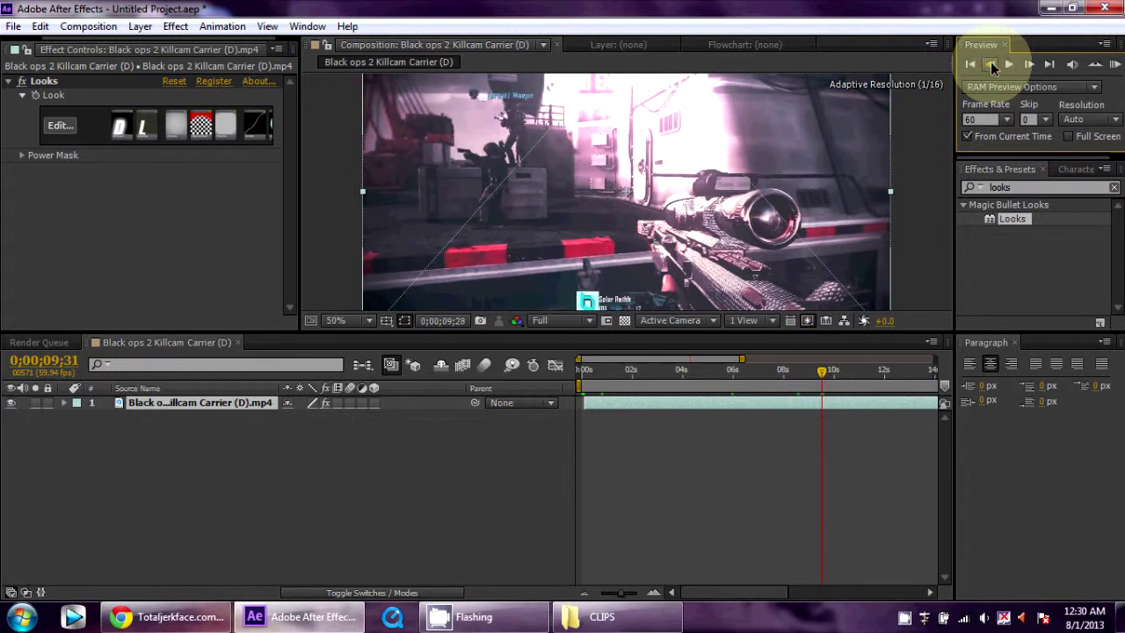
left_click(991, 65)
left_click(990, 65)
left_click(990, 65)
left_click(991, 66)
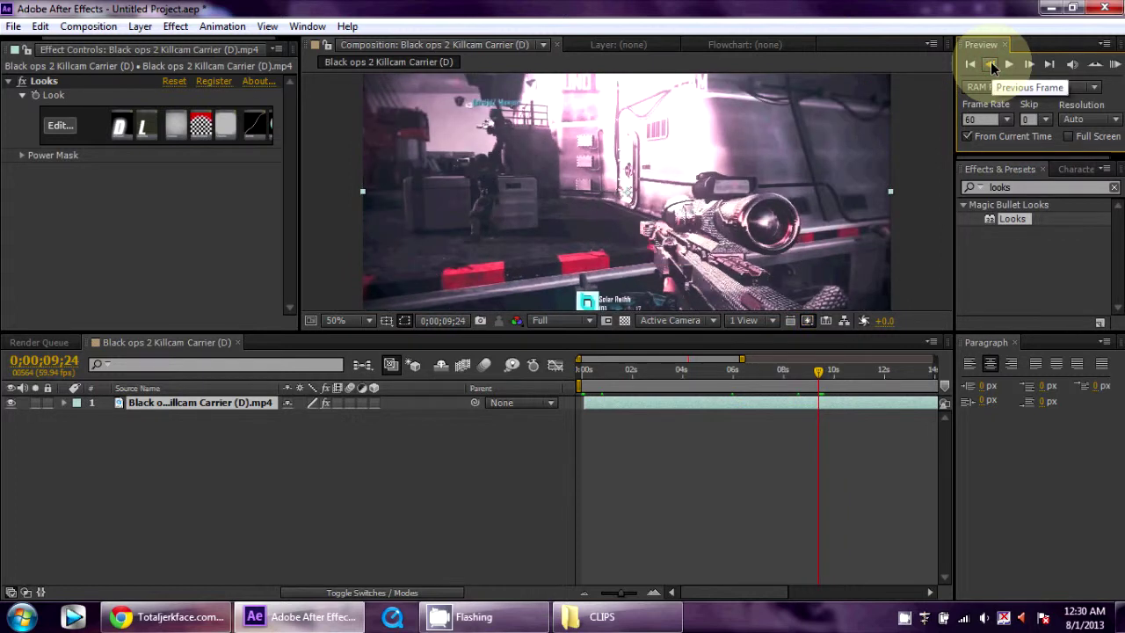
left_click(990, 65)
left_click(990, 65)
left_click(990, 65)
left_click(990, 65)
left_click(990, 65)
left_click(991, 65)
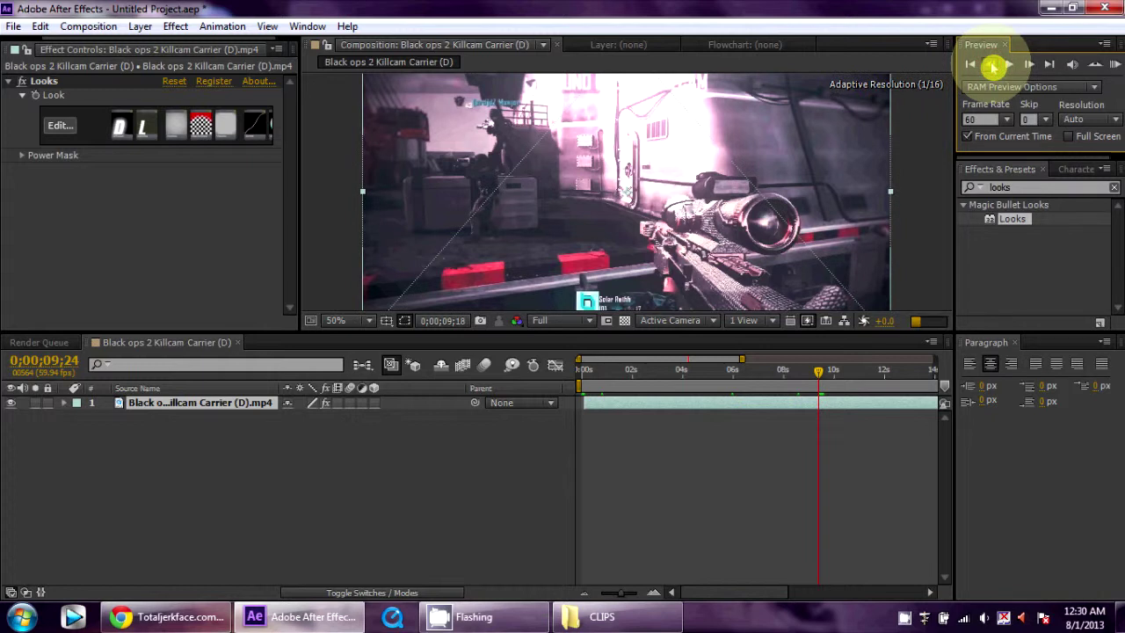
left_click(990, 65)
left_click(990, 65)
left_click(990, 65)
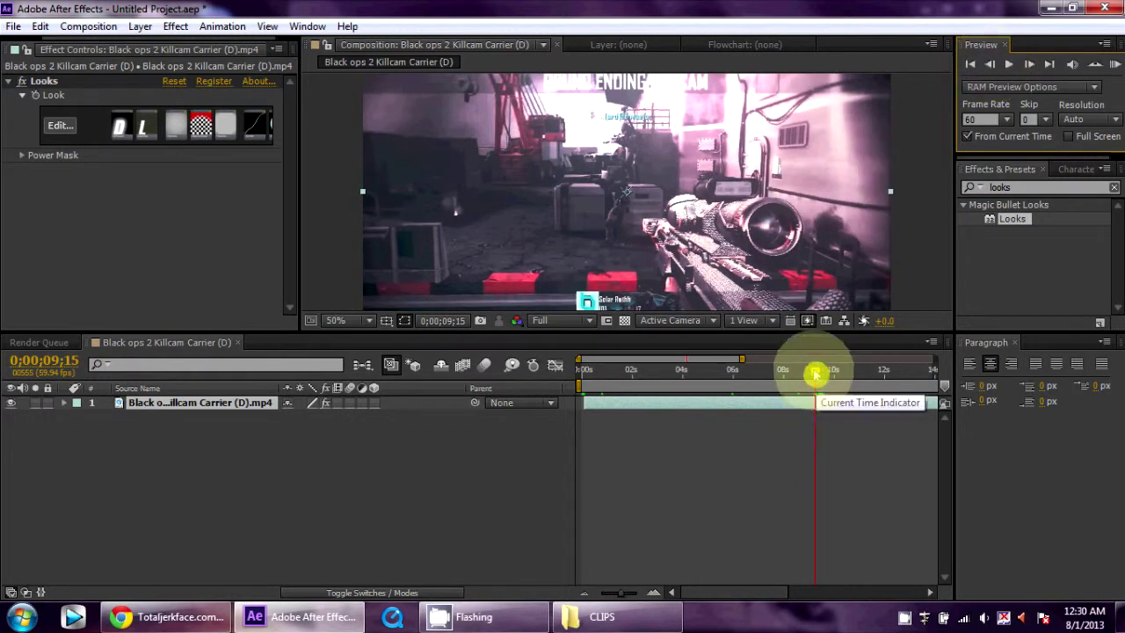
left_click_drag(816, 374, 807, 370)
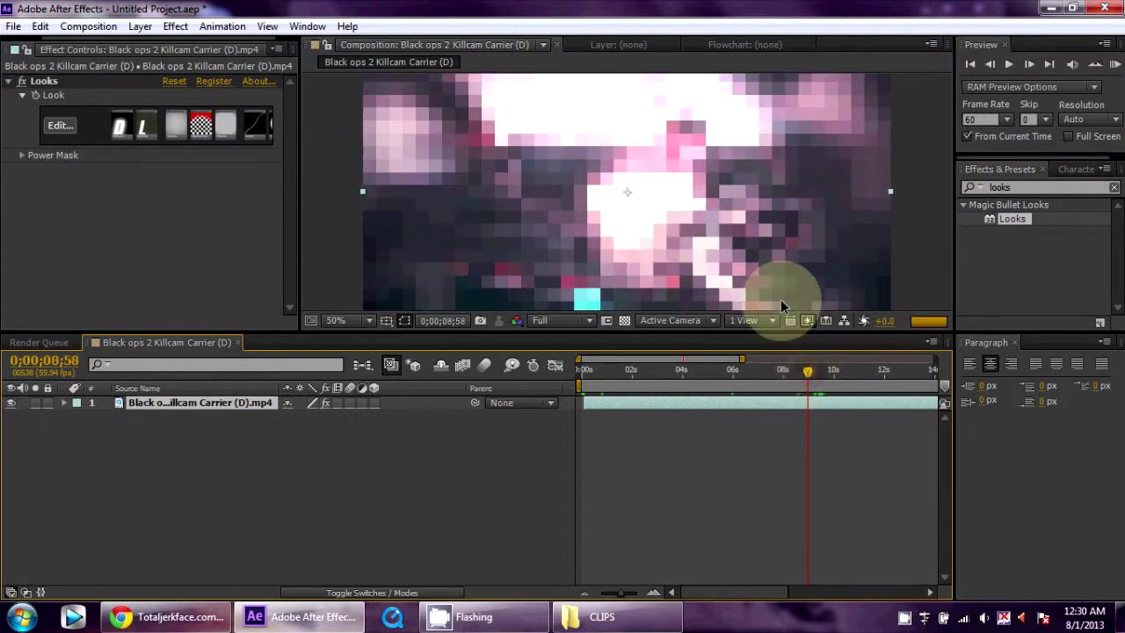
left_click(1028, 64)
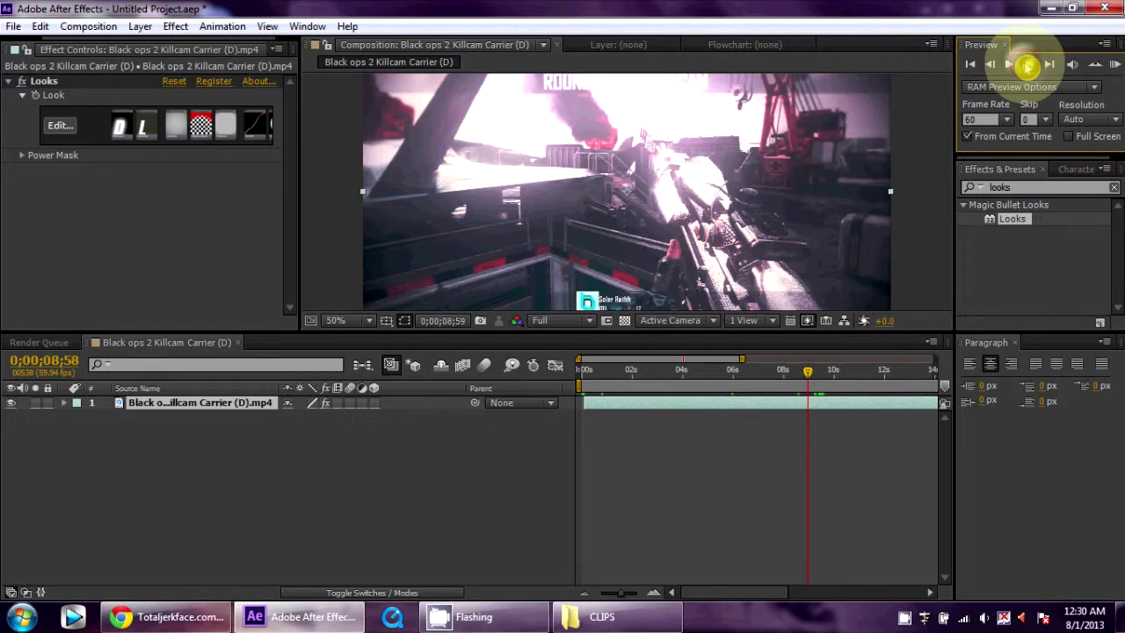
left_click(1028, 64)
Search the effects for twixtor and apply the Twixtor effect to the killcam clip's layer.
left_click(1008, 187)
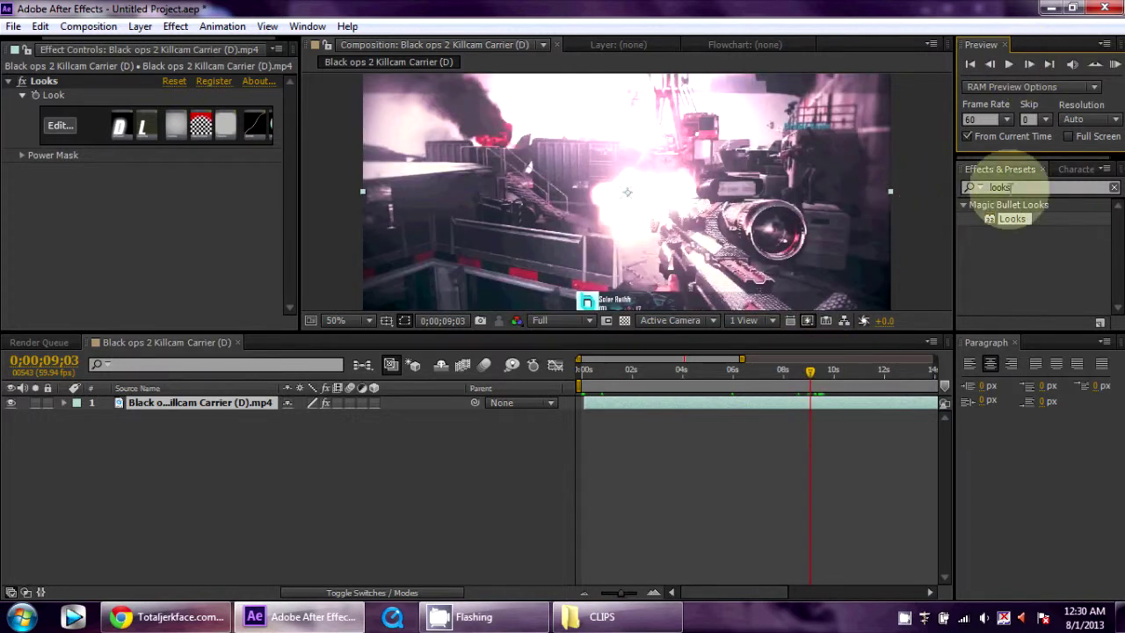
left_click_drag(1012, 218, 894, 195)
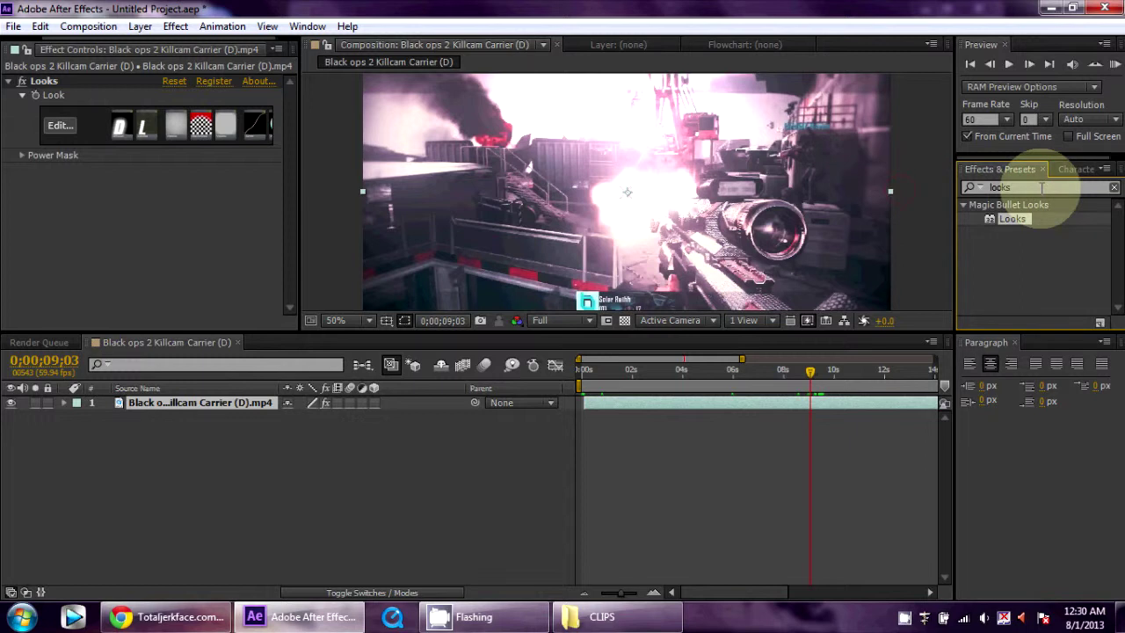
left_click(972, 186)
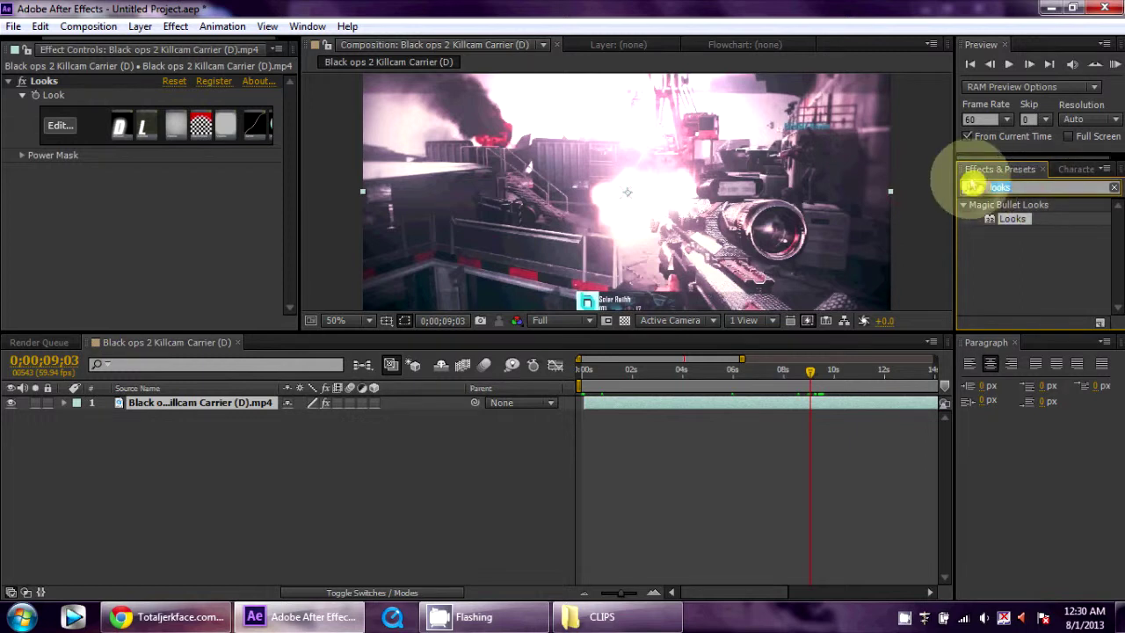
key("BackSpace")
type("t")
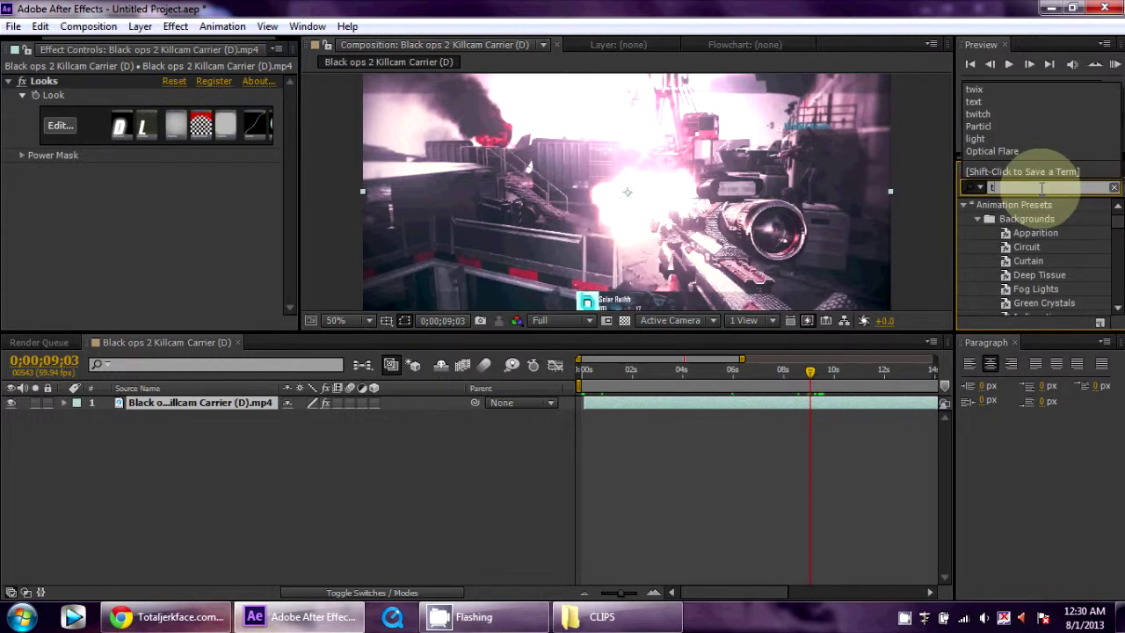
type("wix")
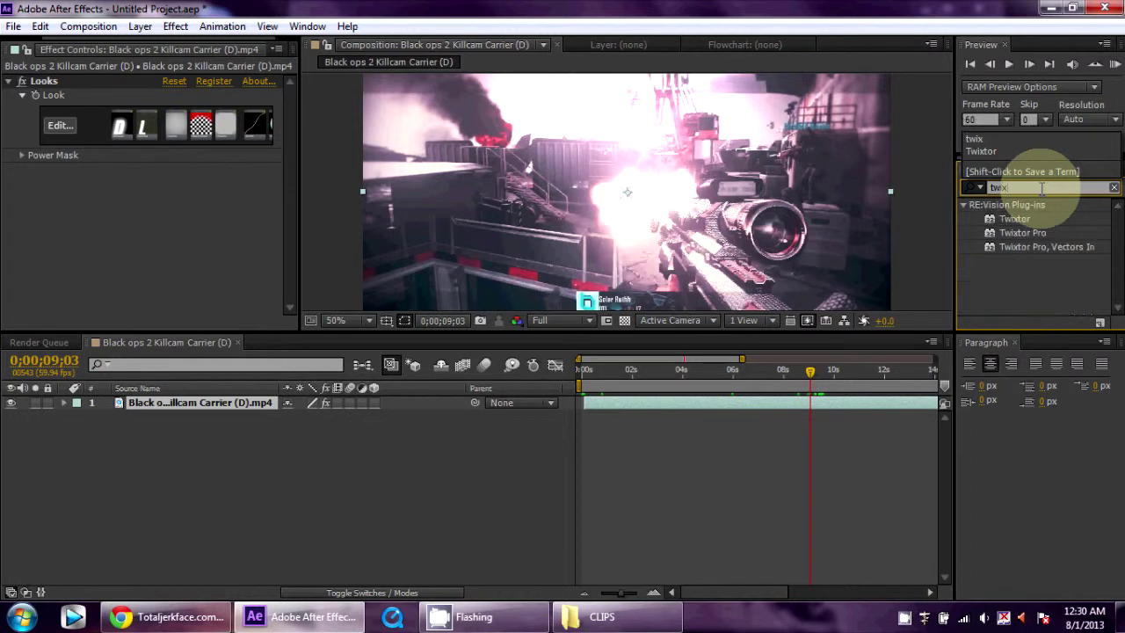
type("tor")
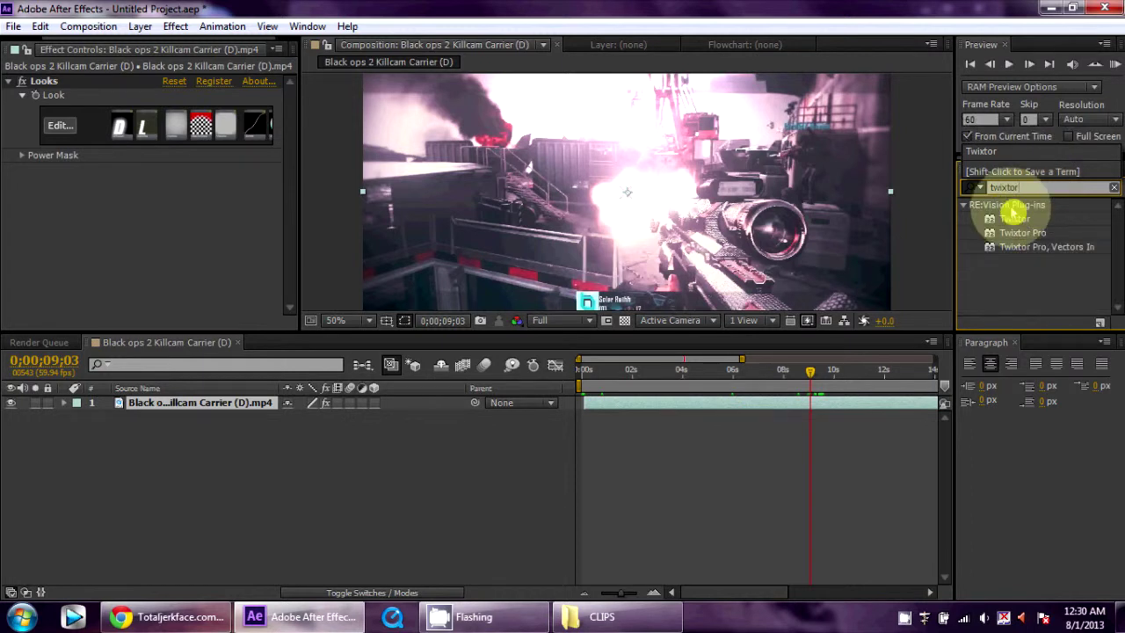
left_click(1017, 220)
left_click_drag(1017, 220, 683, 406)
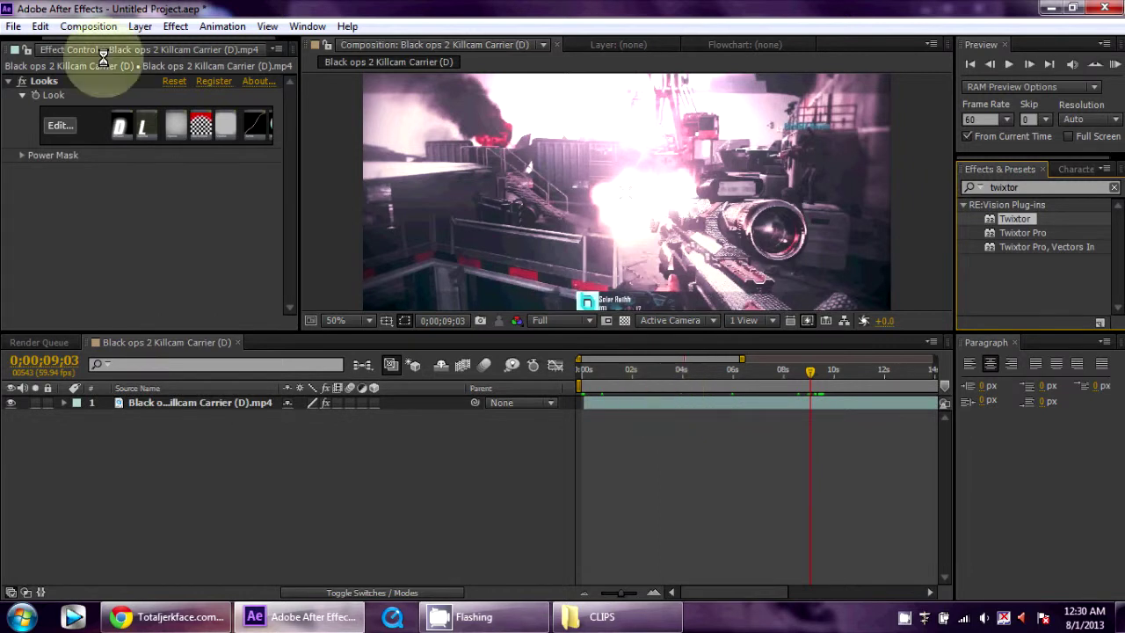
left_click(363, 193)
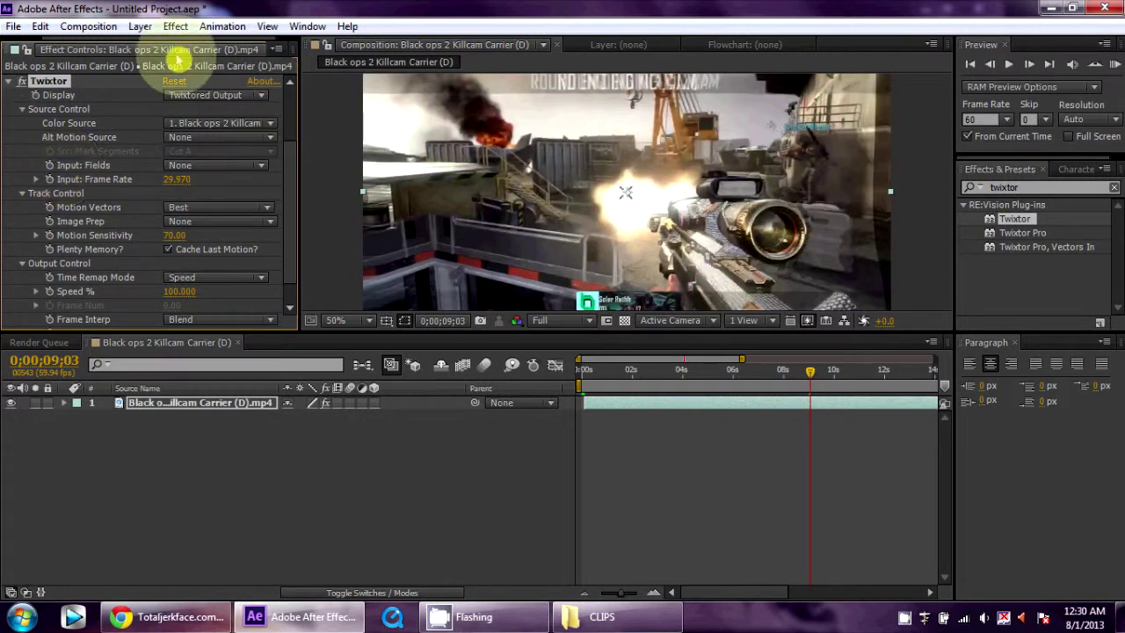
Set Twixtor's input frame rate to 59.94 and its motion sensitivity to 100.
left_click(172, 180)
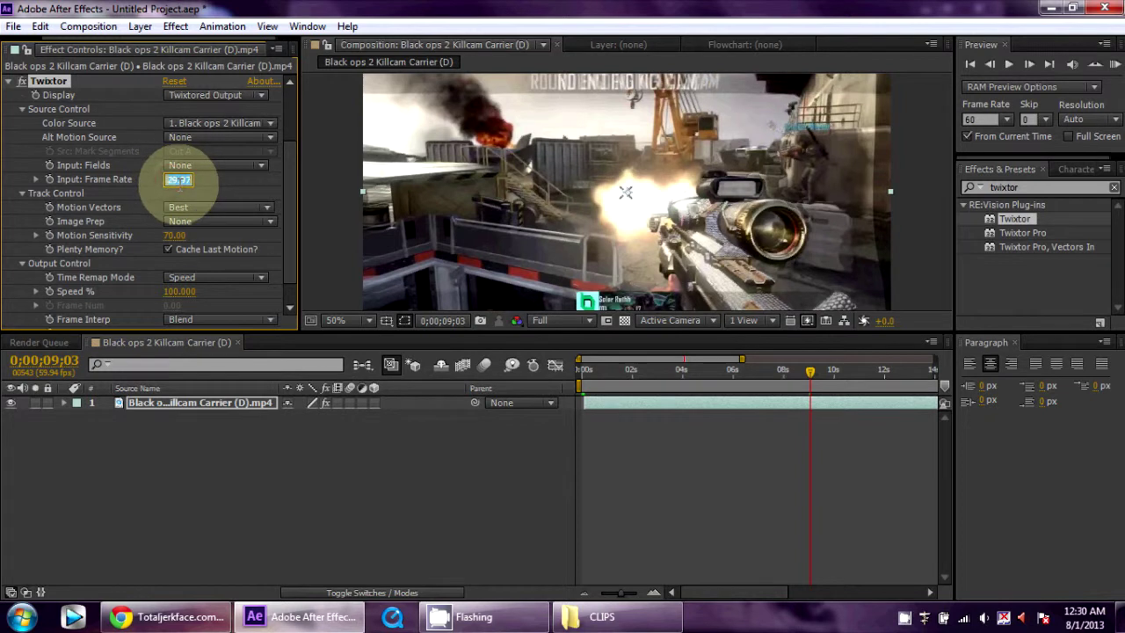
type("5")
left_click(279, 170)
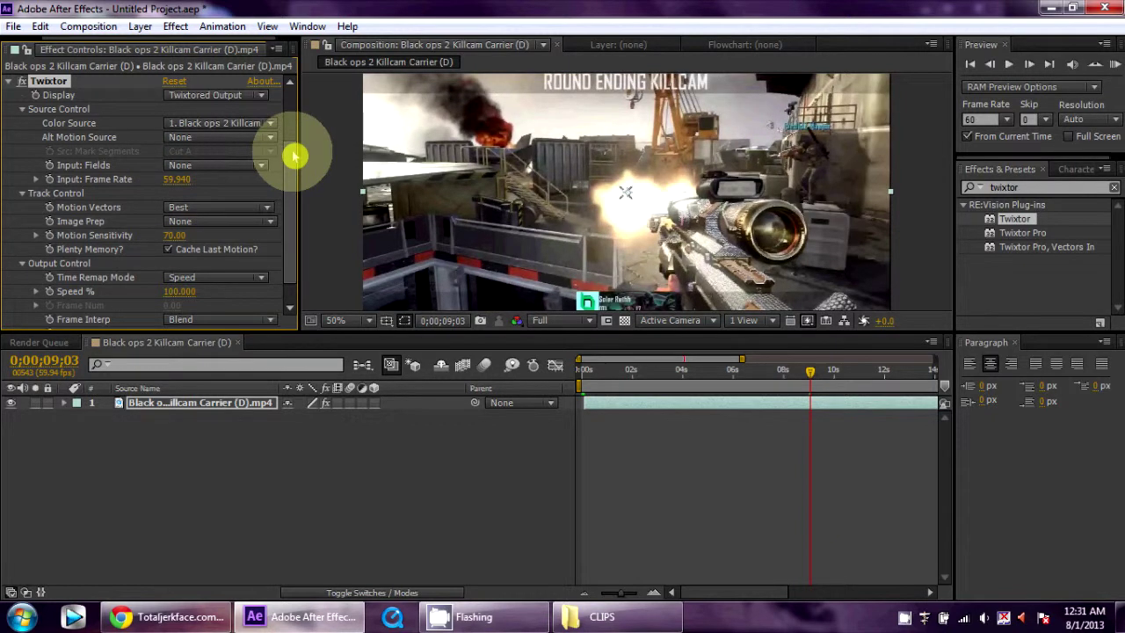
scroll(294, 156, "down", 1)
left_click(174, 210)
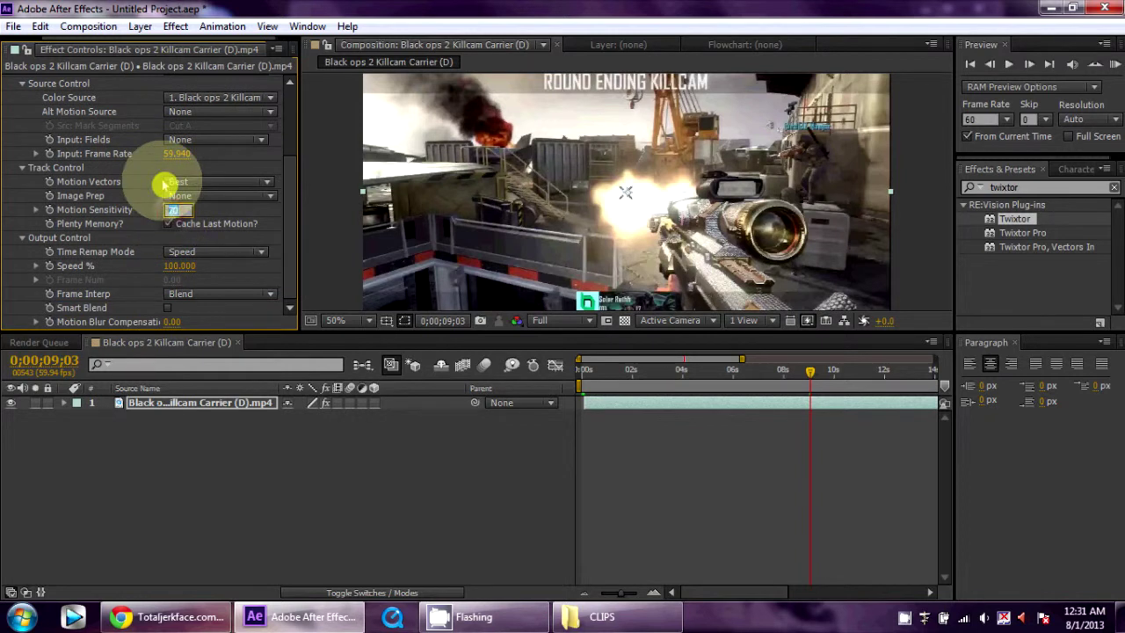
type("100")
key("Return")
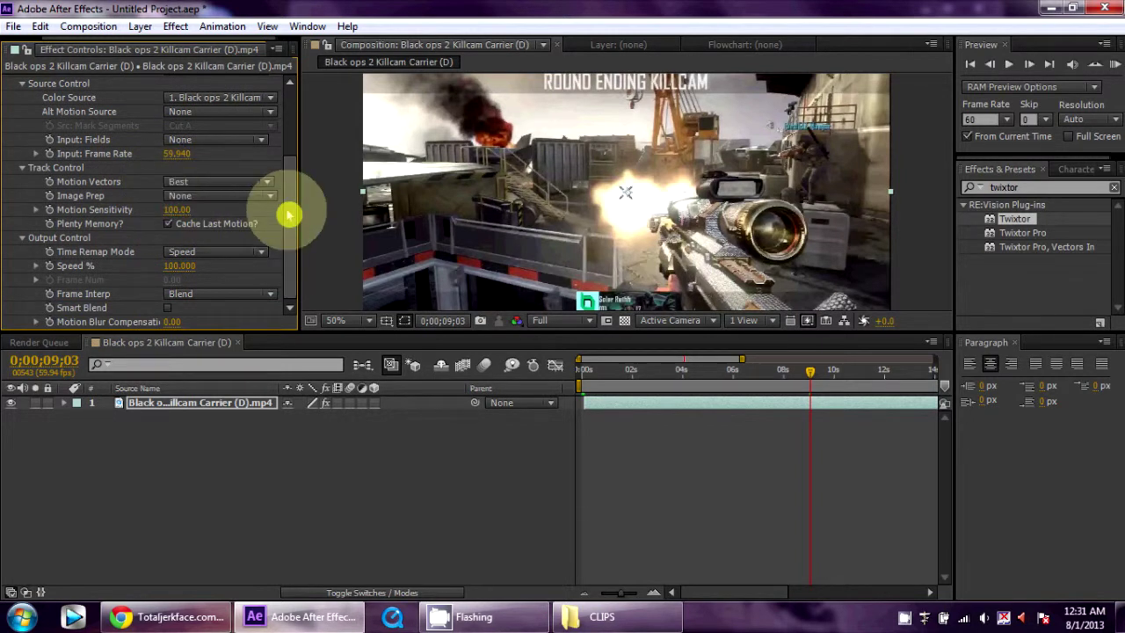
Start keyframing Twixtor's Speed % at 0;00;09;03 and set it to 8 on the following frame, 0;00;09;04.
left_click(49, 265)
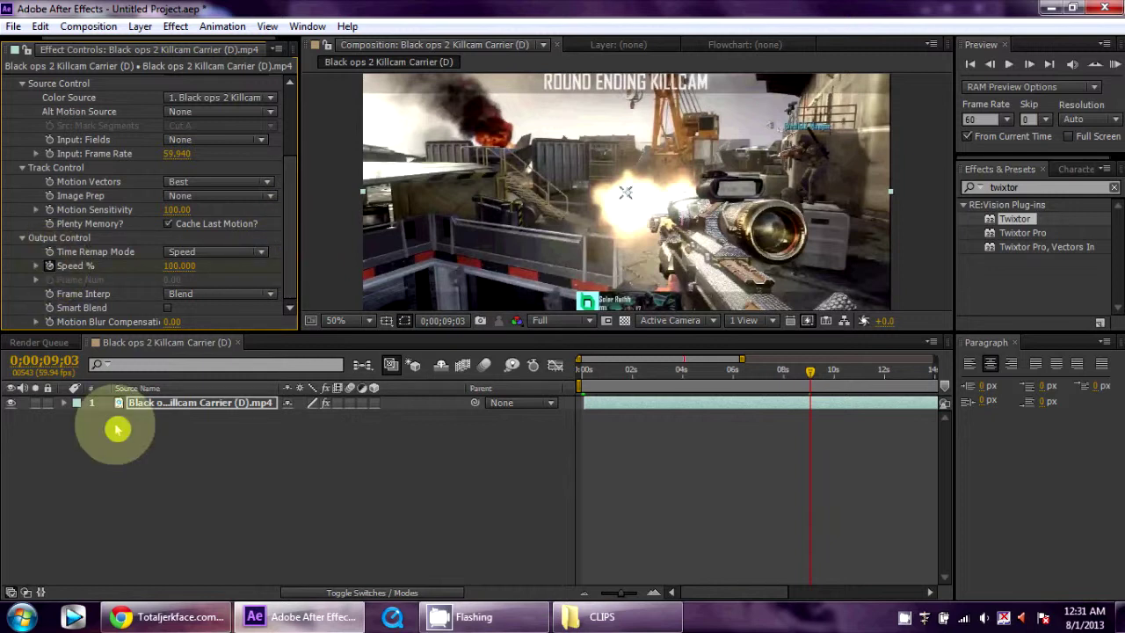
key("u")
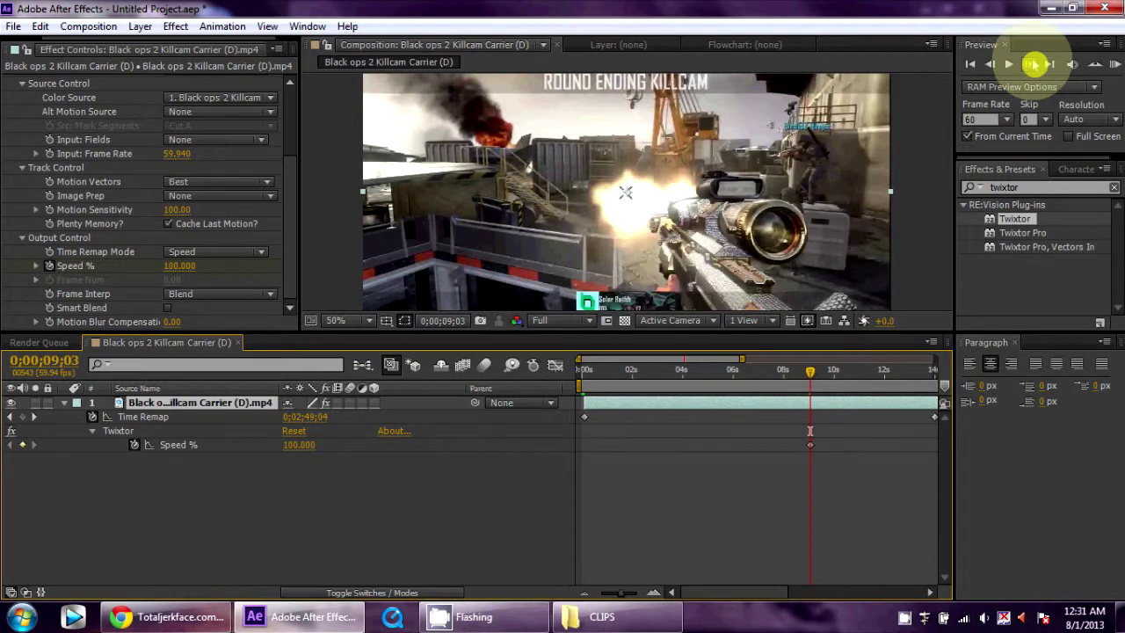
left_click(1034, 64)
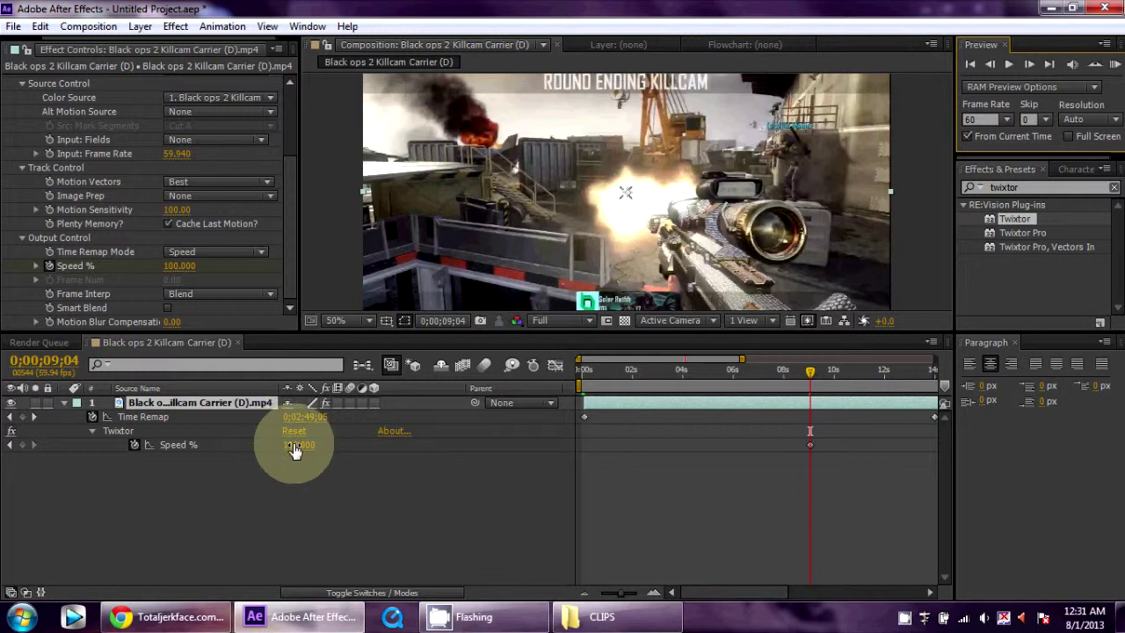
left_click(295, 446)
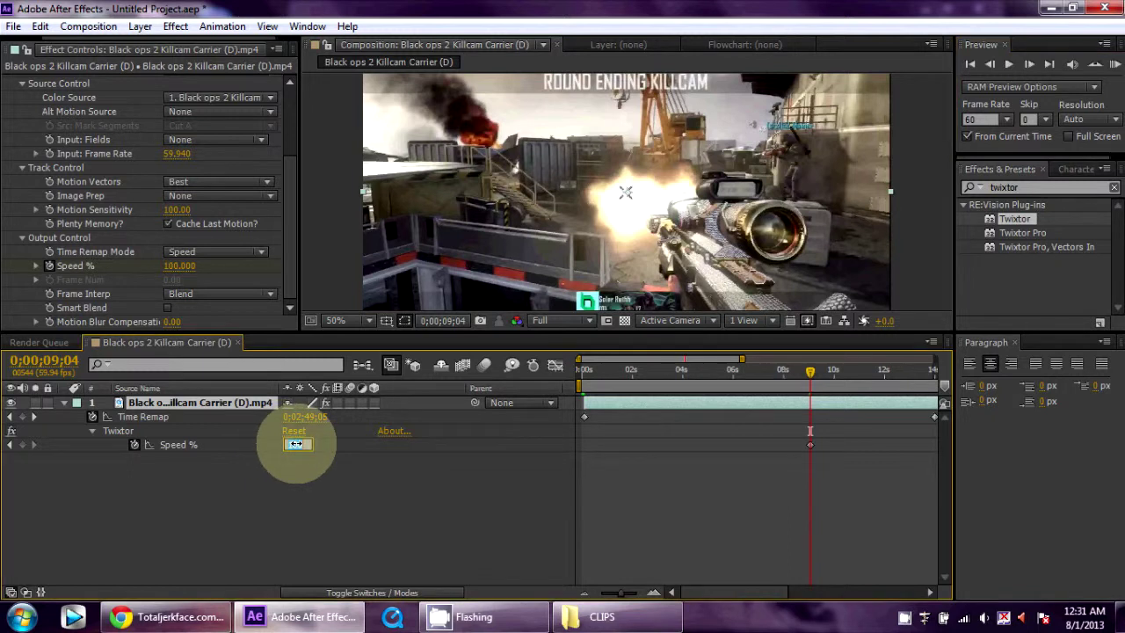
type("8")
key("Return")
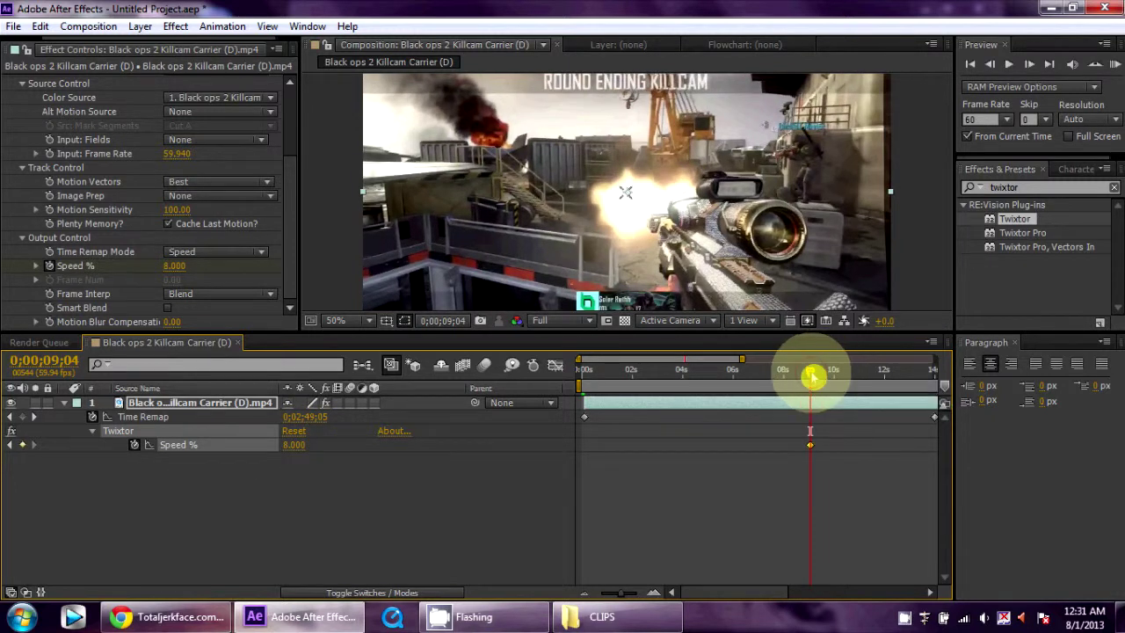
Add a Twixtor speed keyframe holding 8% at 0;00;24;02 and set the speed to 100% on the following frame, 0;00;24;03.
left_click_drag(812, 376, 759, 409)
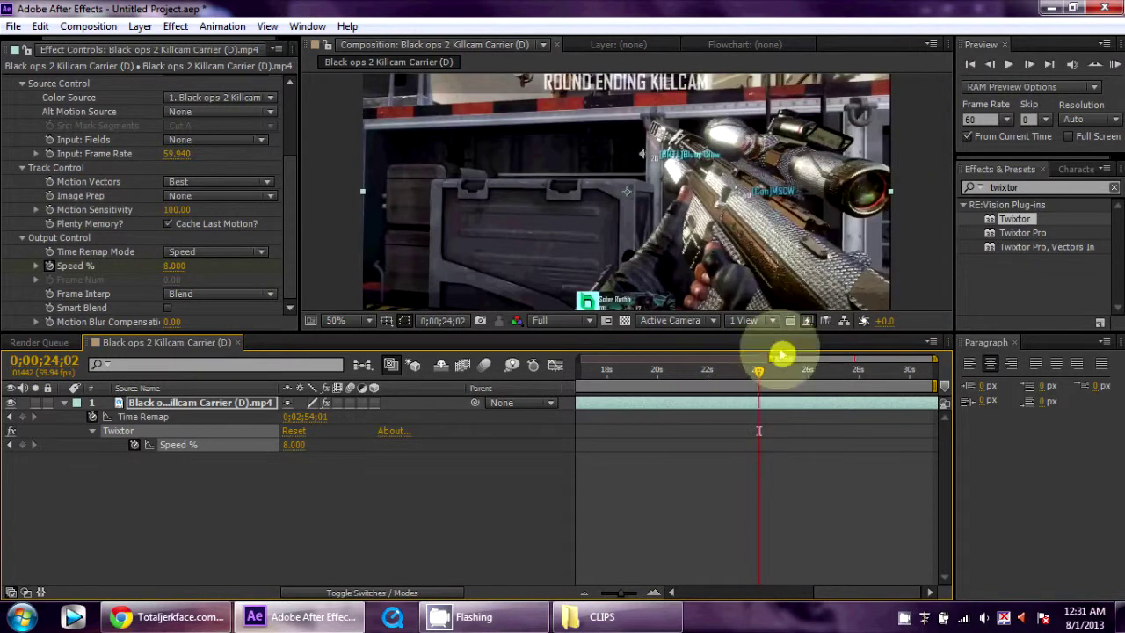
left_click(294, 445)
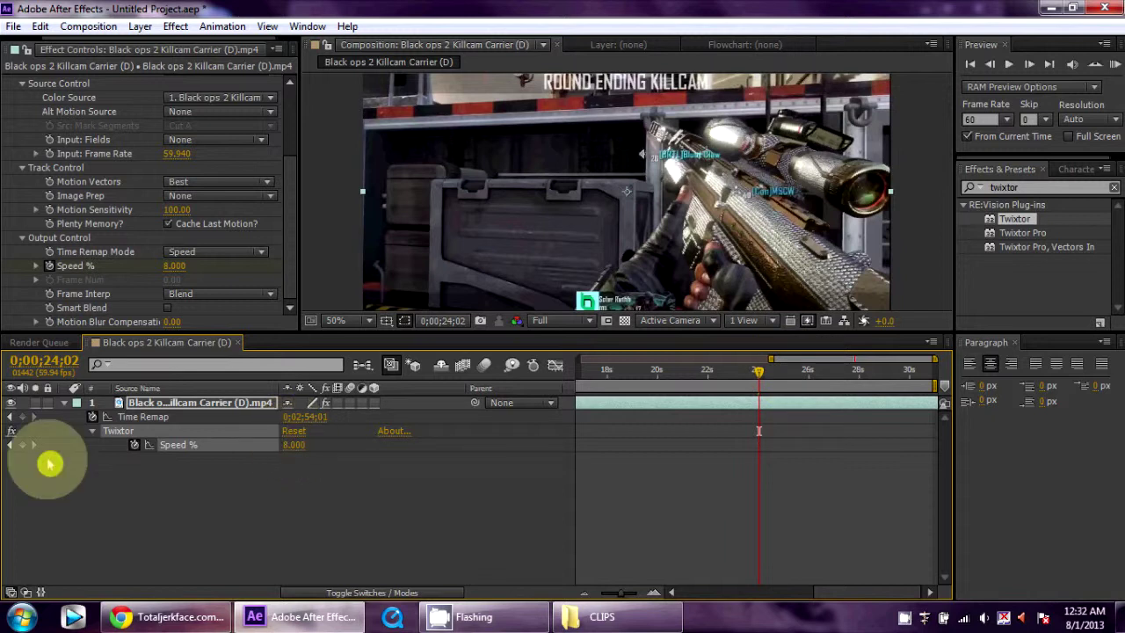
left_click(22, 444)
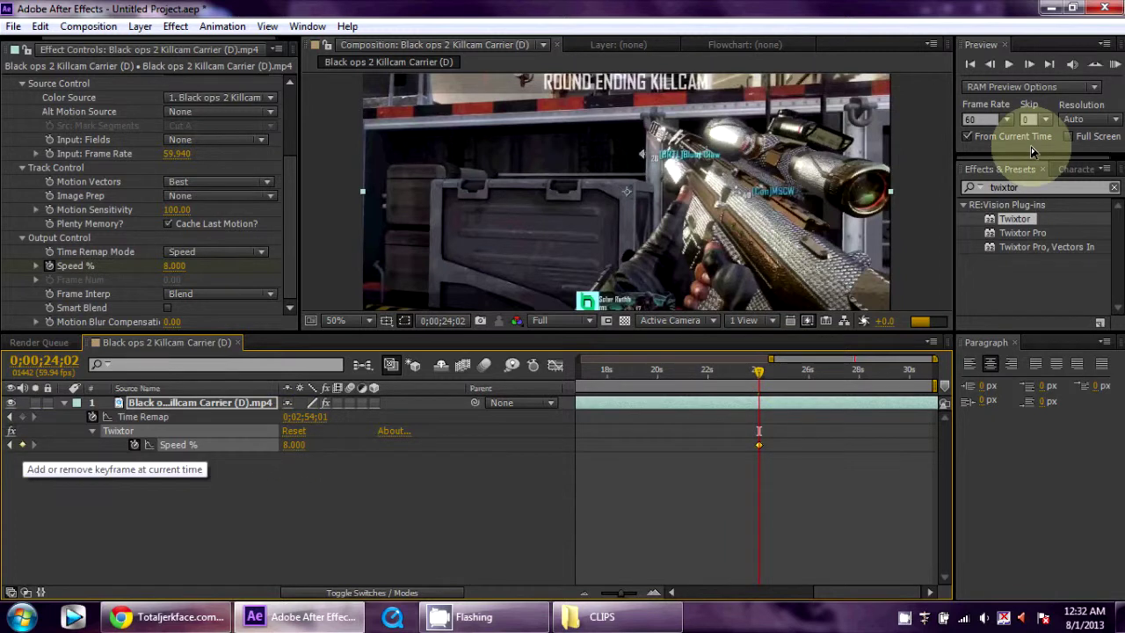
left_click(1031, 149)
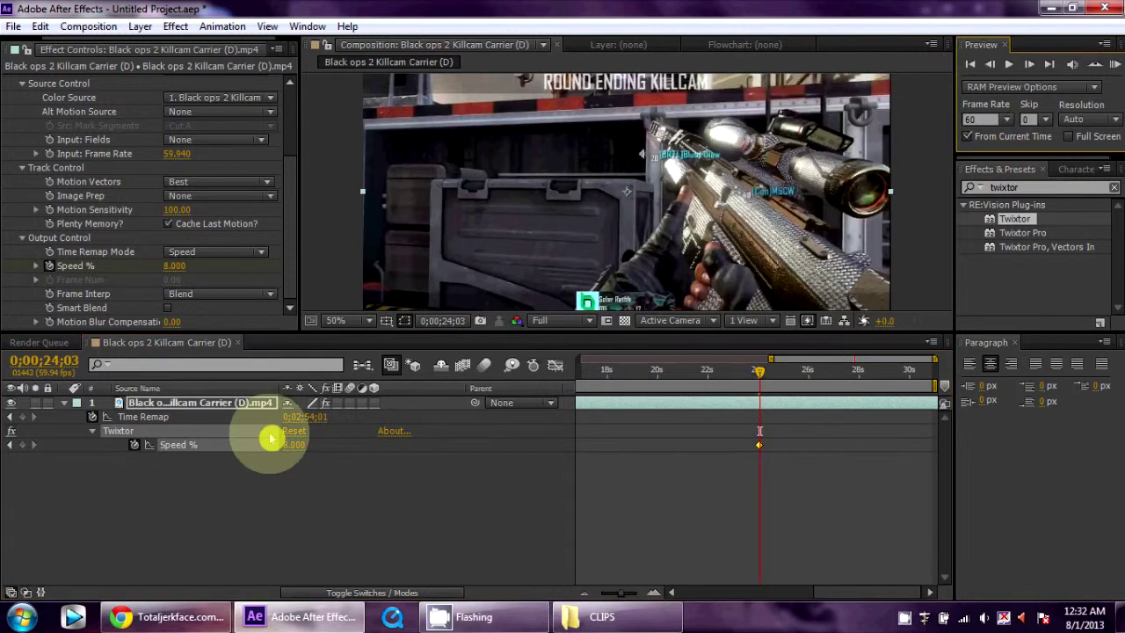
left_click(294, 444)
type("1")
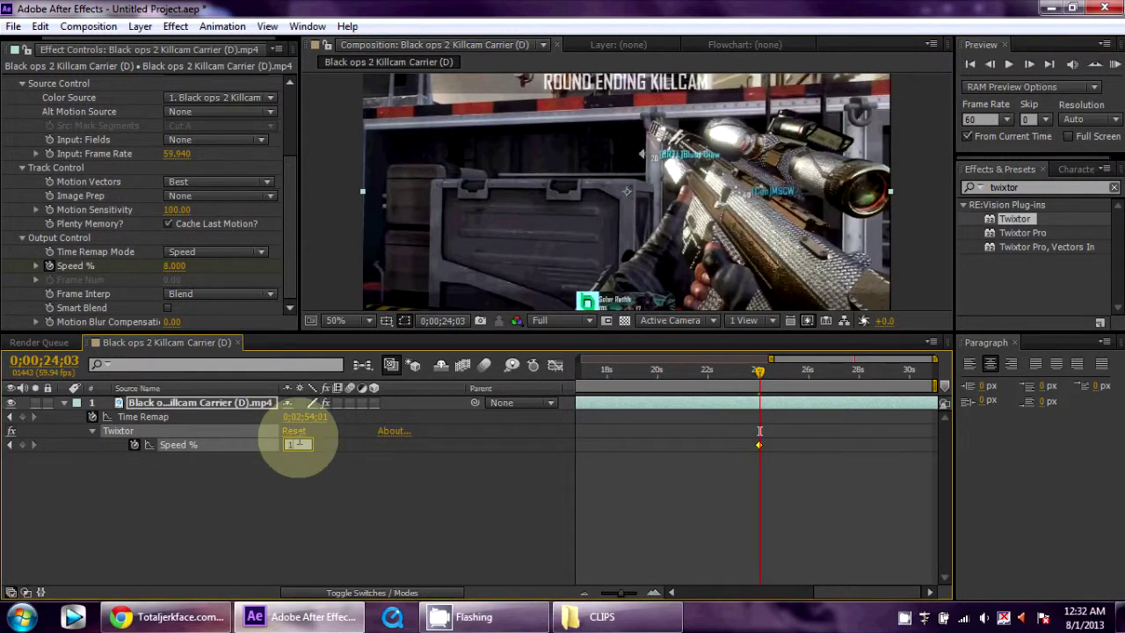
type("00")
key("Return")
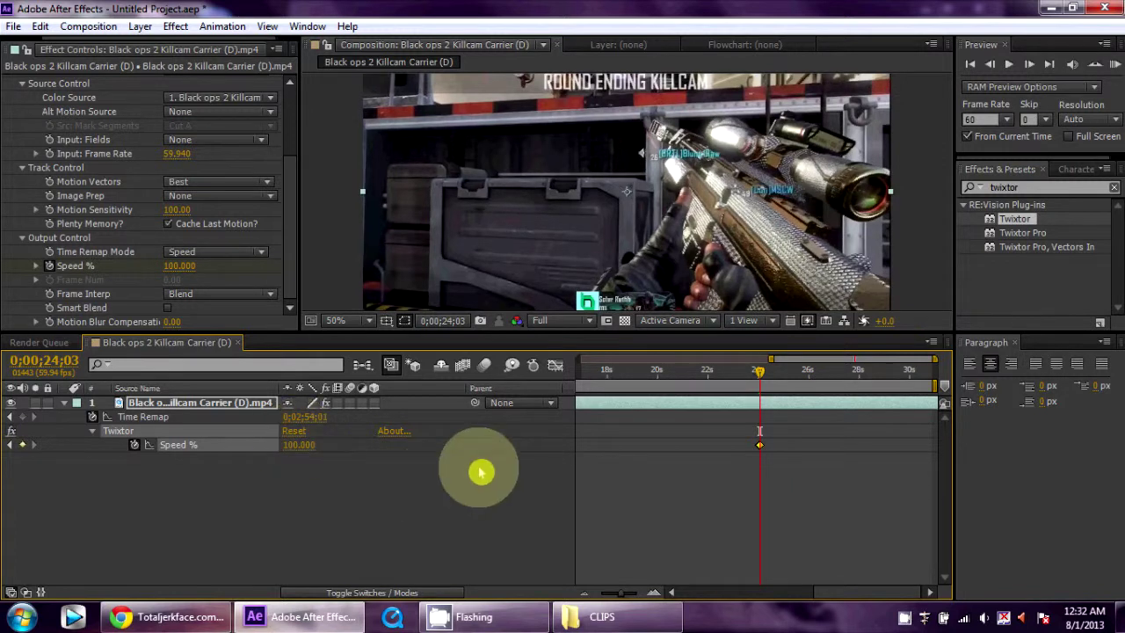
Scrub from the gunshot to 0;00;23;03 to review the slowed section between the Twixtor speed keyframes.
left_click_drag(848, 591, 689, 591)
left_click(809, 369)
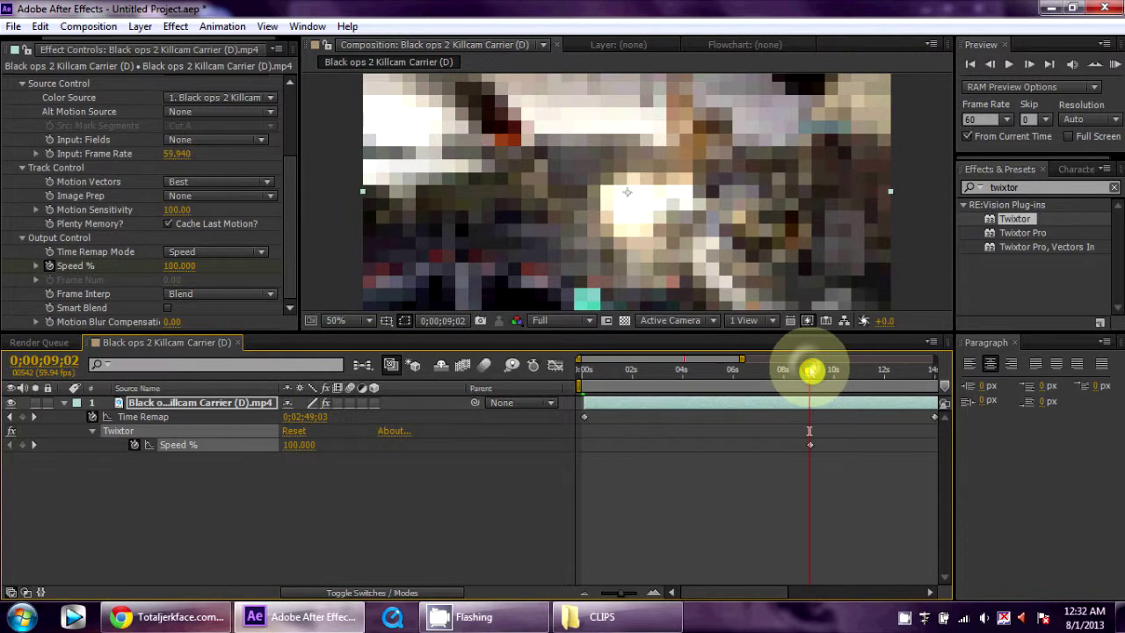
left_click_drag(706, 595, 747, 595)
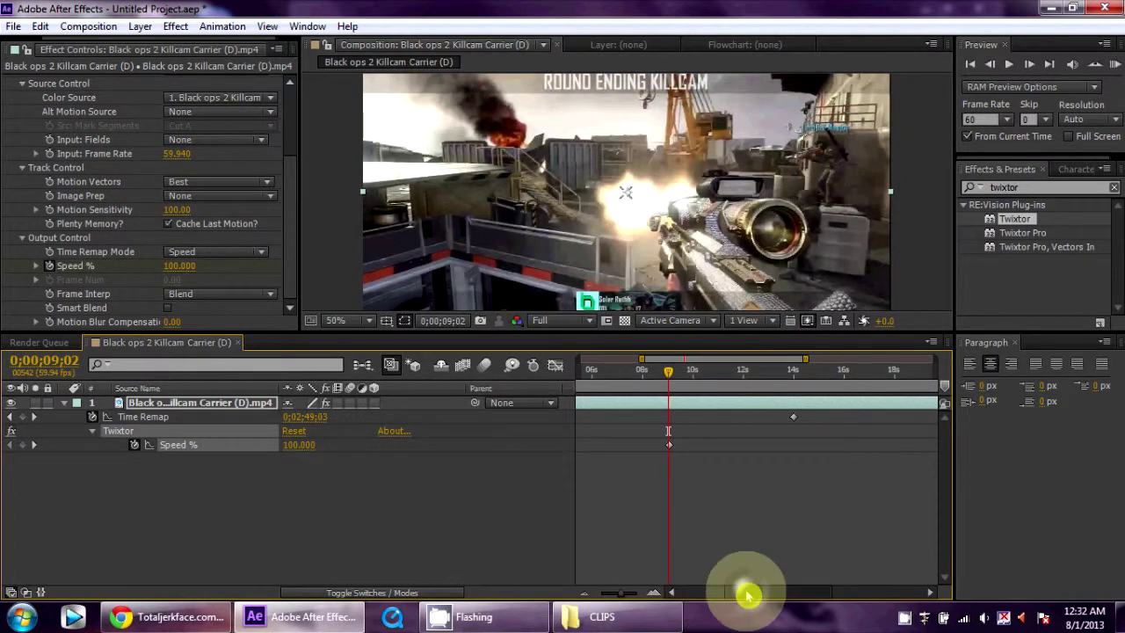
left_click_drag(813, 369, 826, 424)
left_click_drag(289, 222, 296, 138)
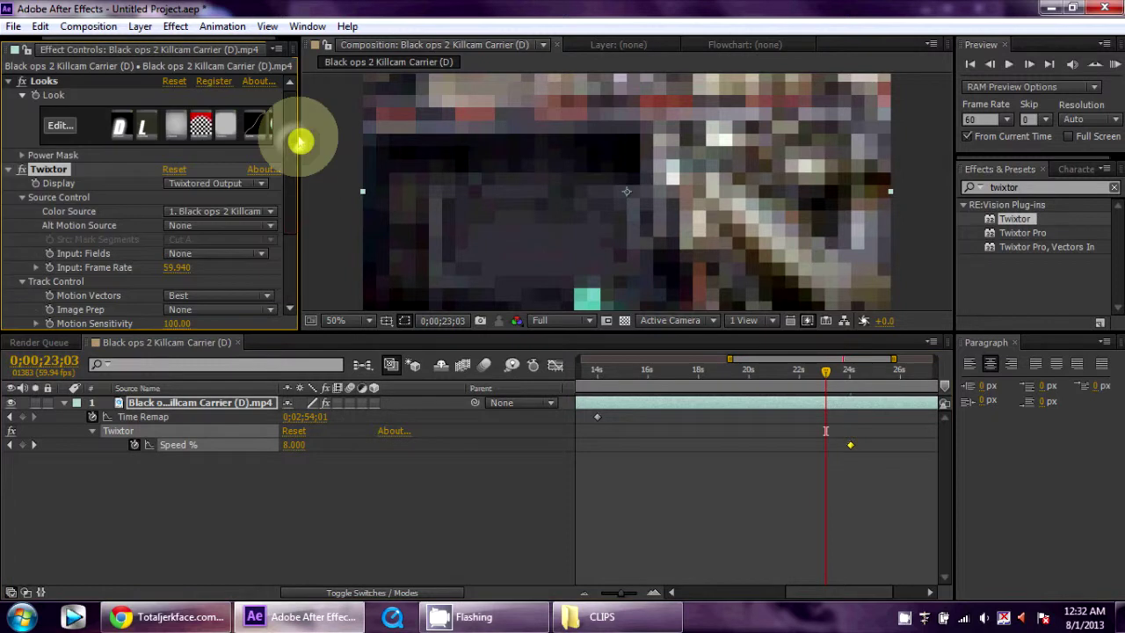
left_click(55, 128)
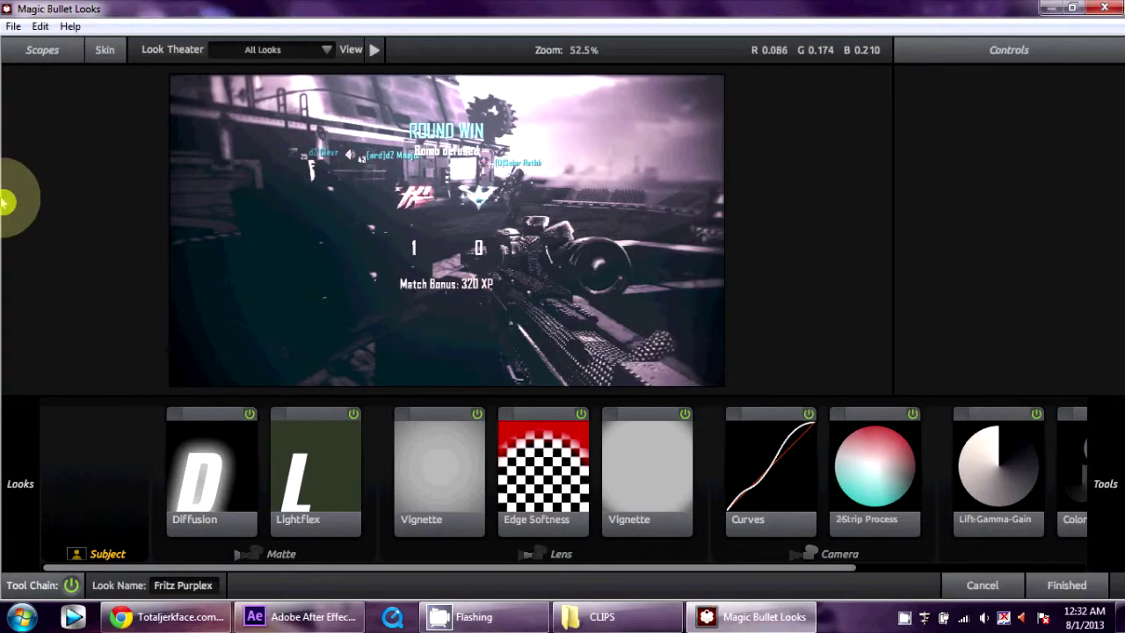
mouse_move(4, 218)
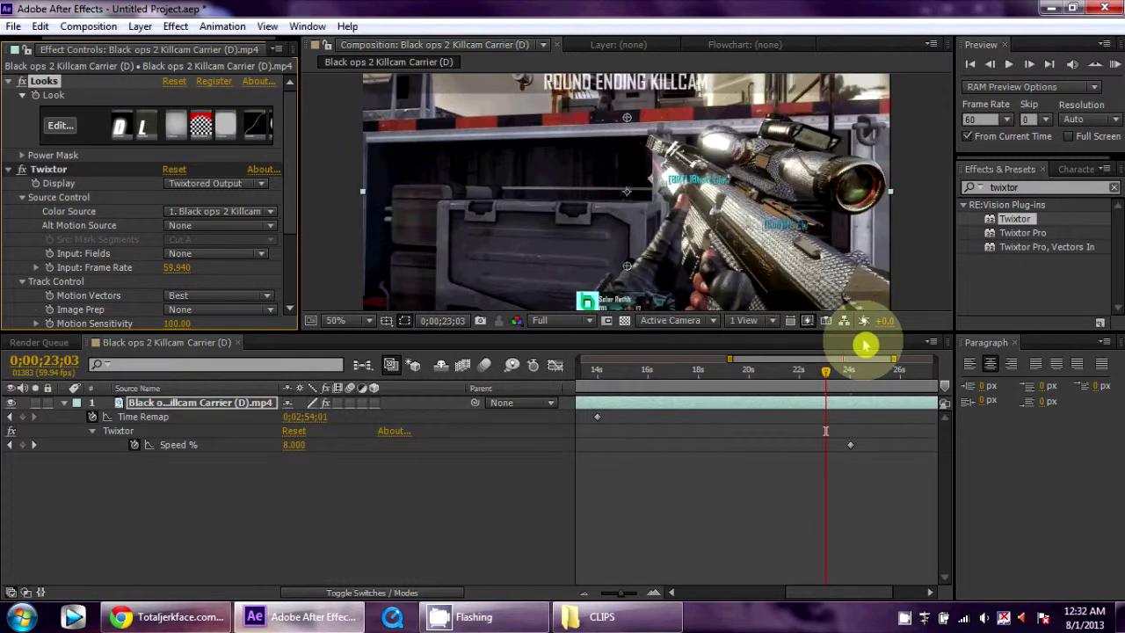
Search the effects for looks and apply a second Looks effect to the clip's layer, after Twixtor.
left_click(975, 184)
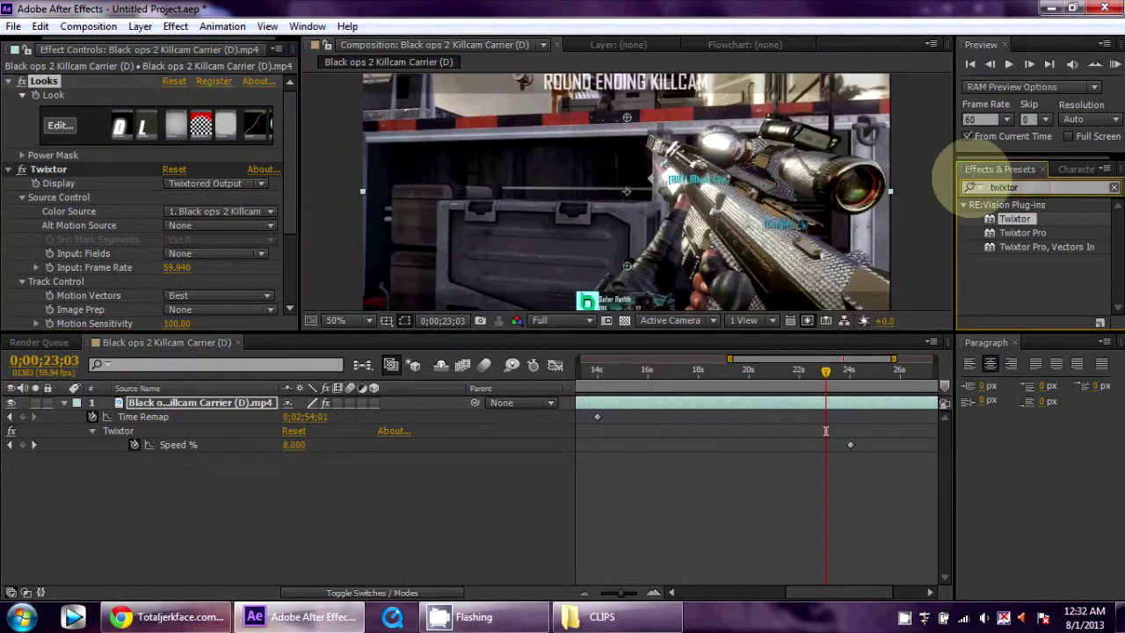
type("loo")
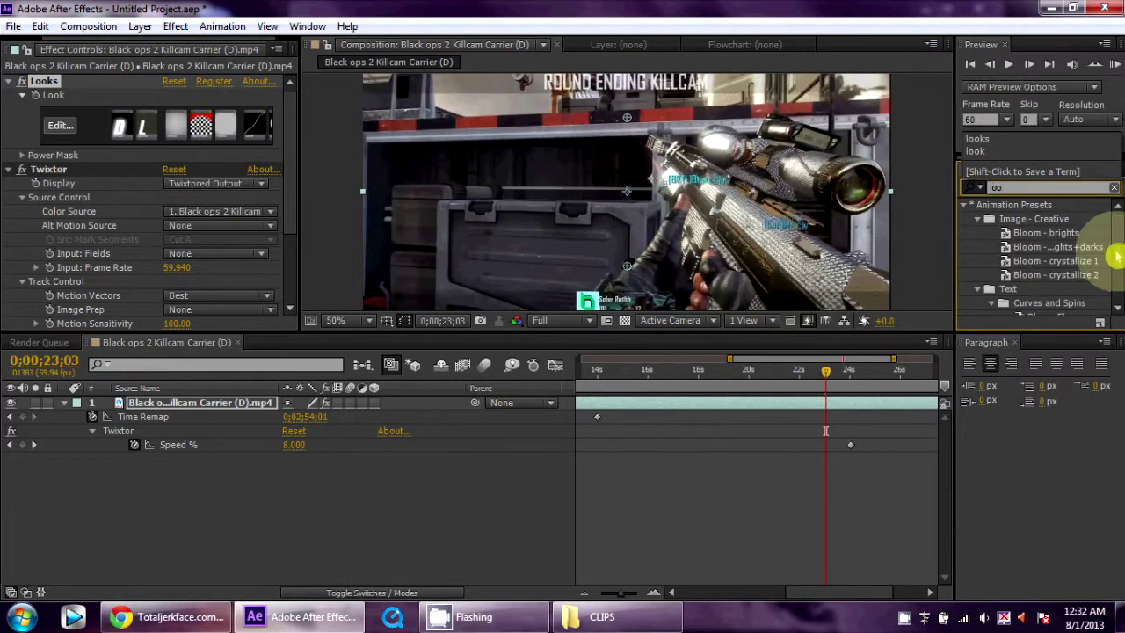
type("ks")
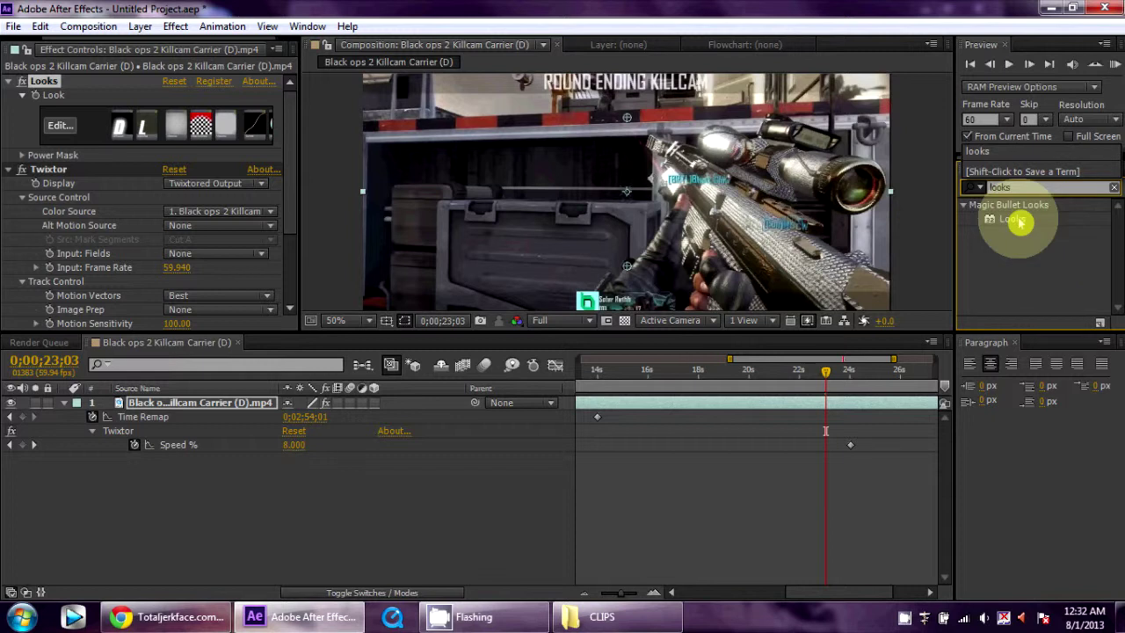
left_click_drag(1010, 219, 268, 404)
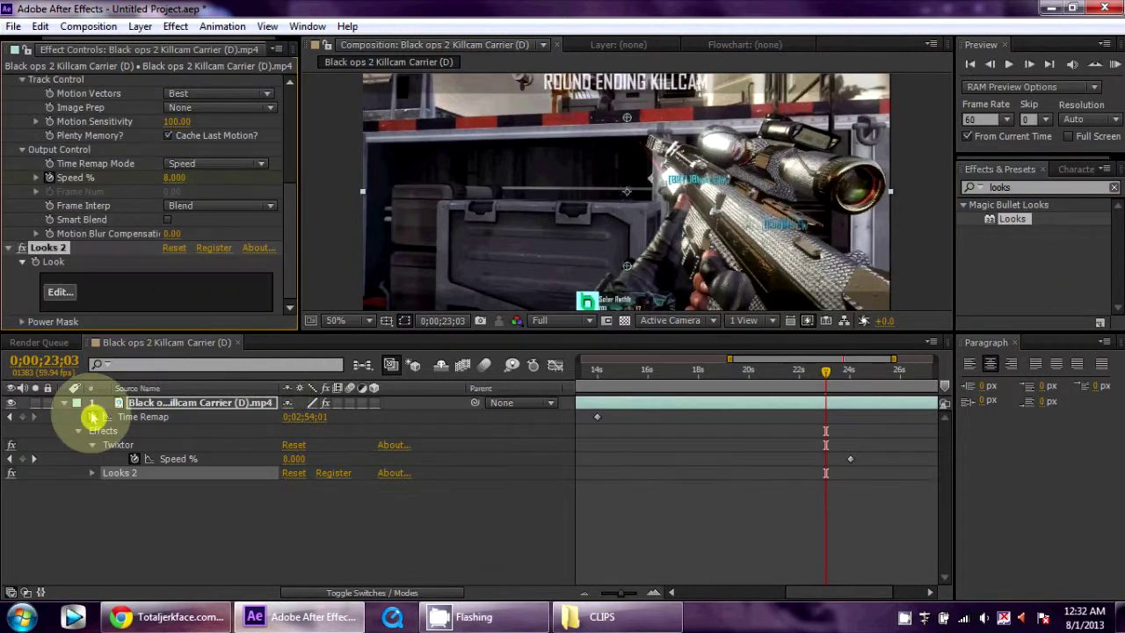
Edit the second Looks effect and give it the Fritz Purplex look.
left_click(53, 281)
mouse_move(8, 251)
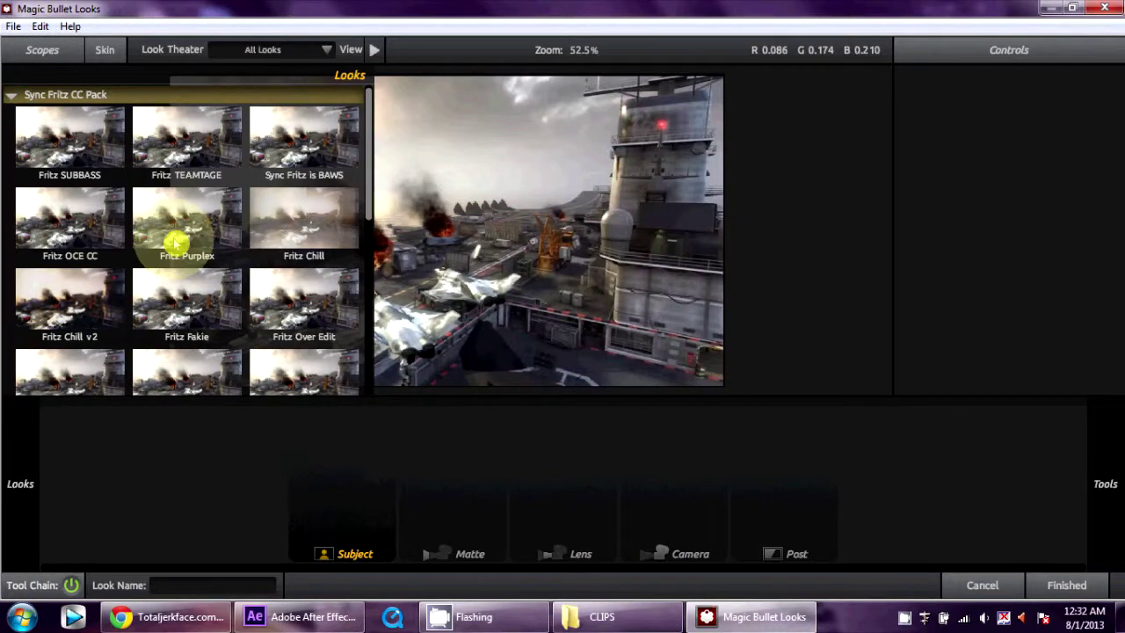
left_click(193, 231)
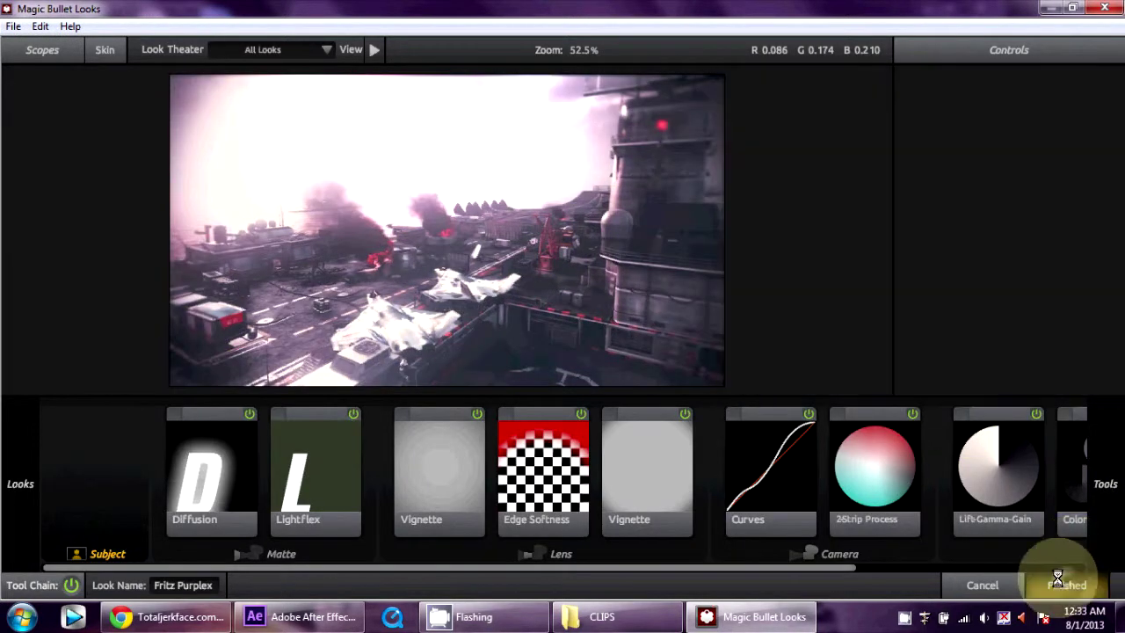
left_click(1067, 582)
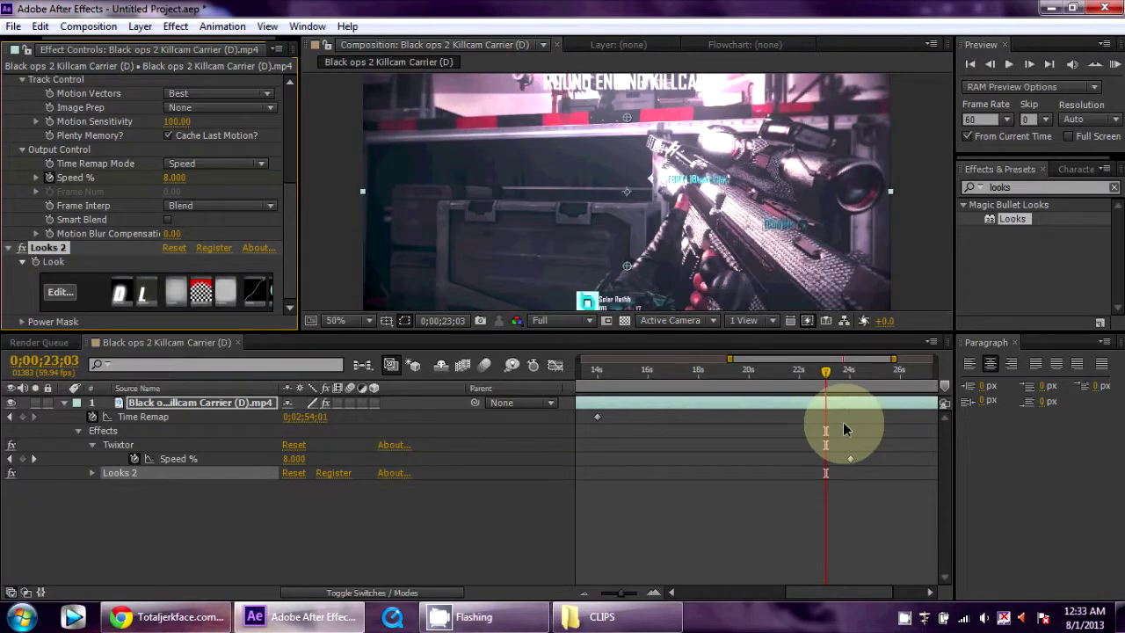
Scrub back through the color-corrected clip, preview it from 0;00;13;25, and check the footage before the gunshot at 0;00;05;24.
left_click(845, 422)
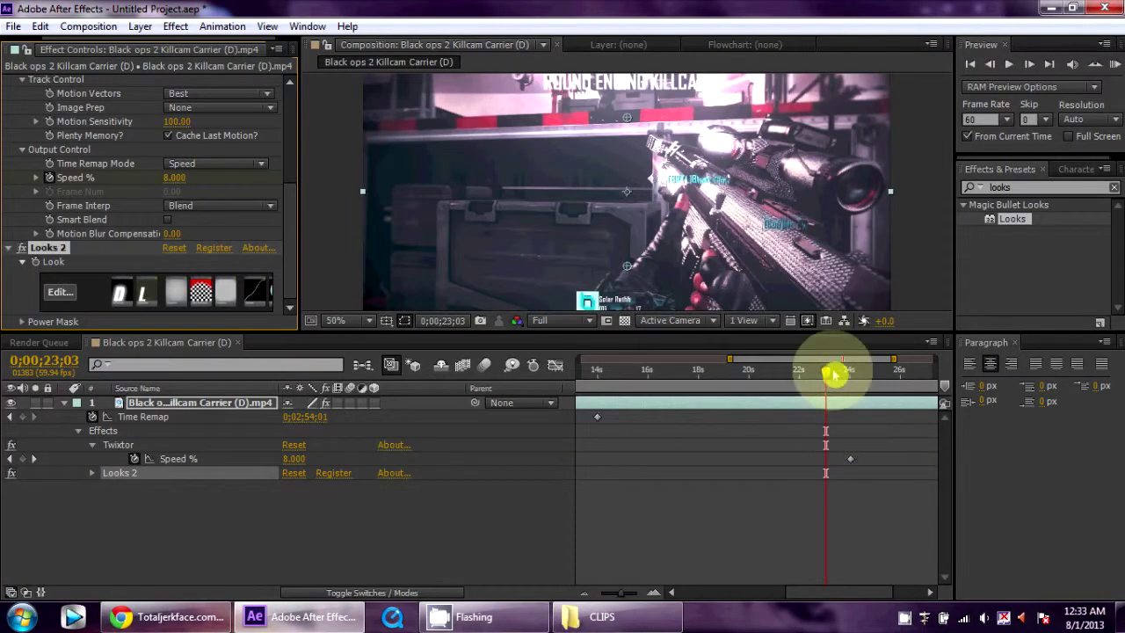
left_click_drag(833, 375, 582, 395)
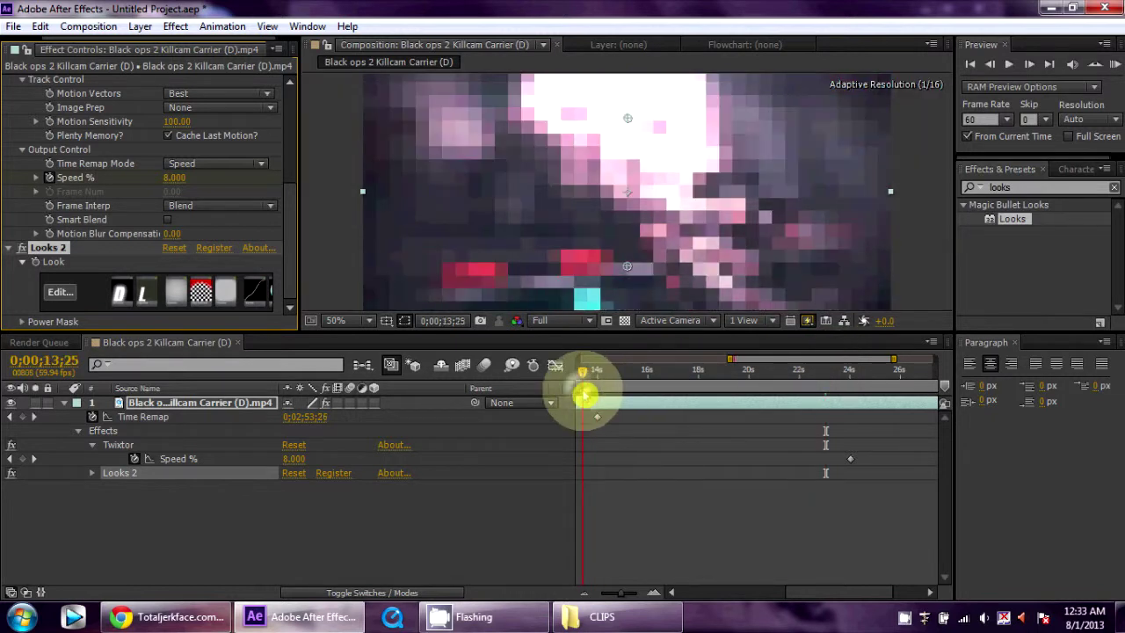
left_click(1114, 63)
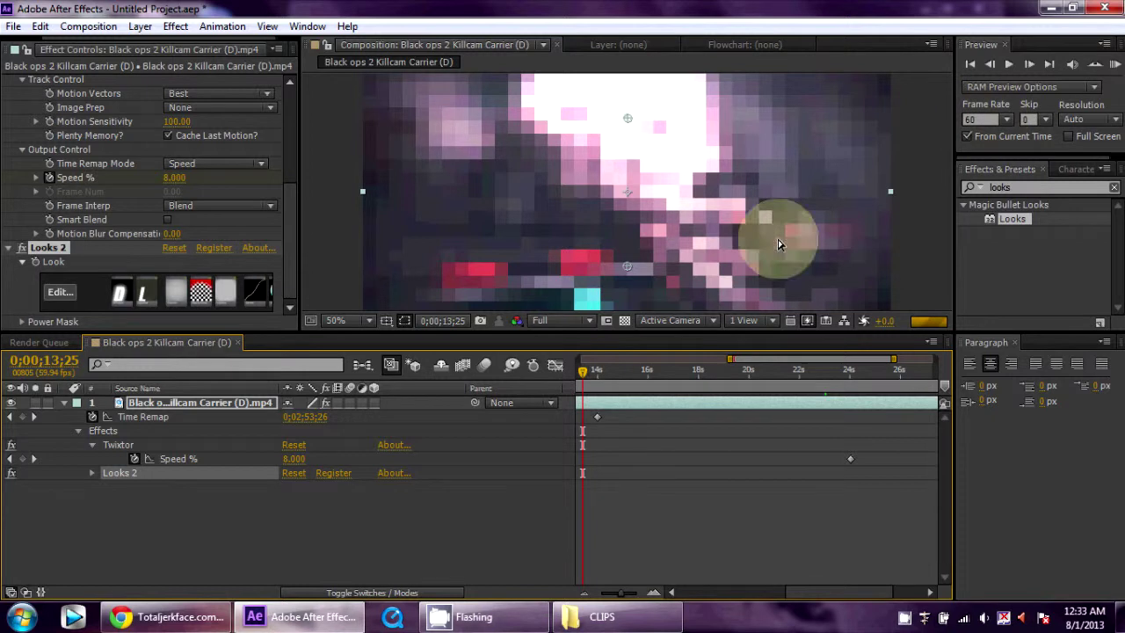
left_click(587, 372)
left_click_drag(588, 371, 717, 431)
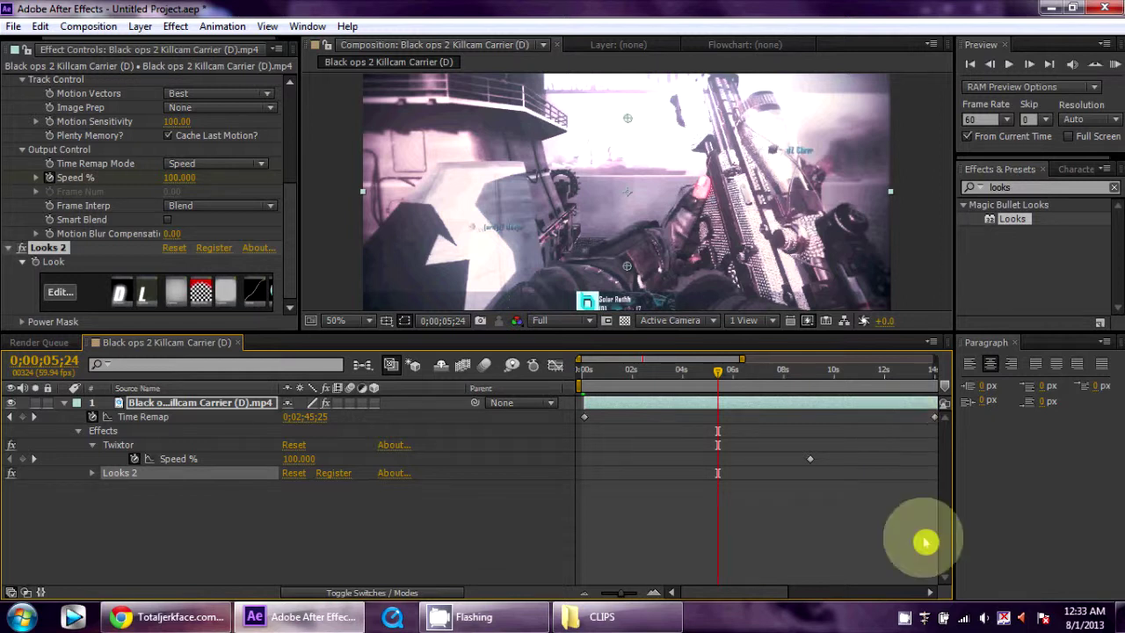
right_click(904, 618)
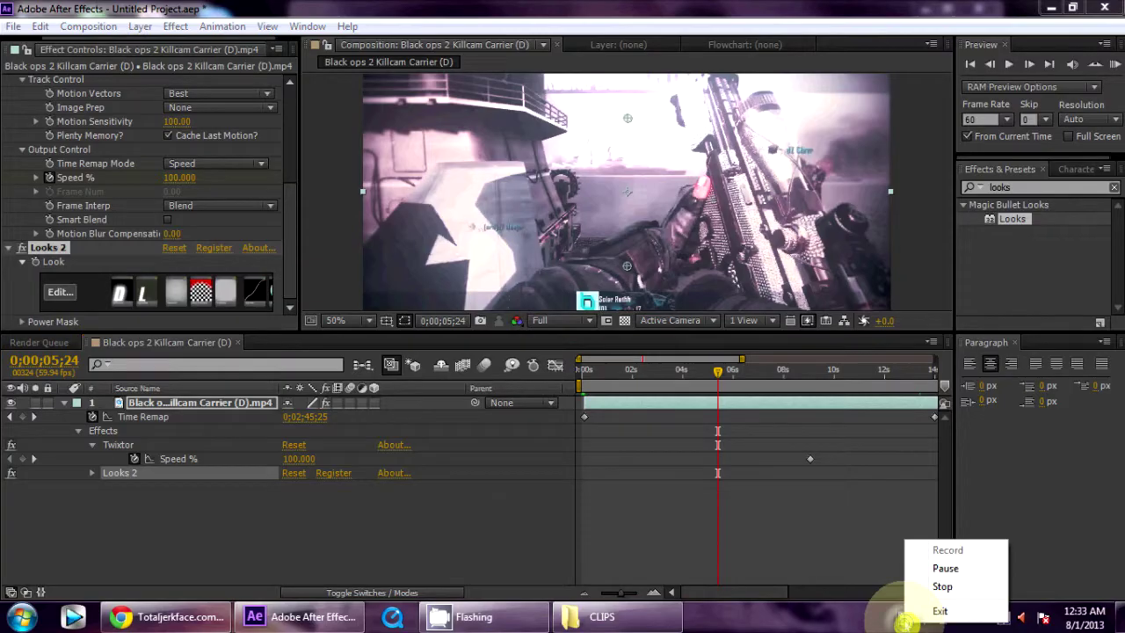